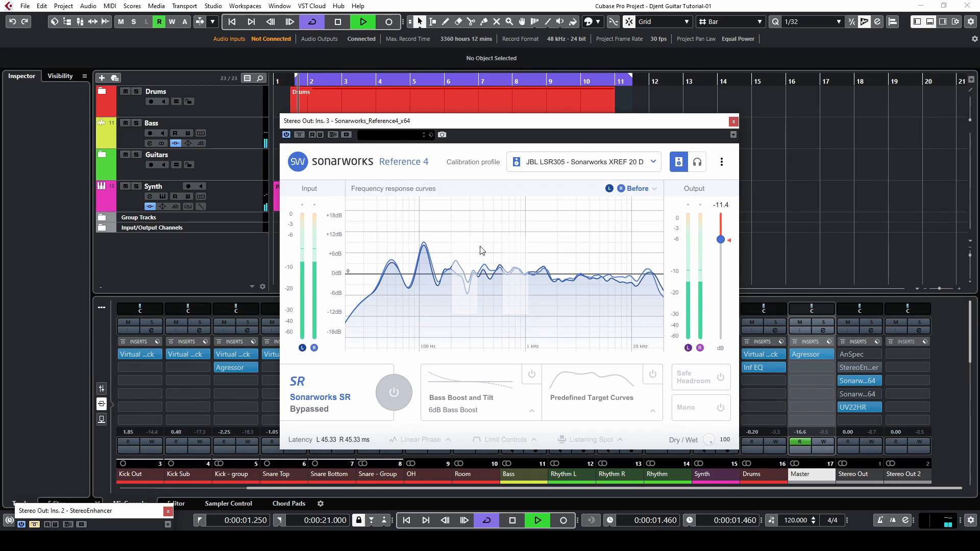
Enable Sonarworks SR and audition the mix from the left locator, soloing the Bass and the Drums in turn.
{"action": "left_click", "coordinate": [394, 393]}
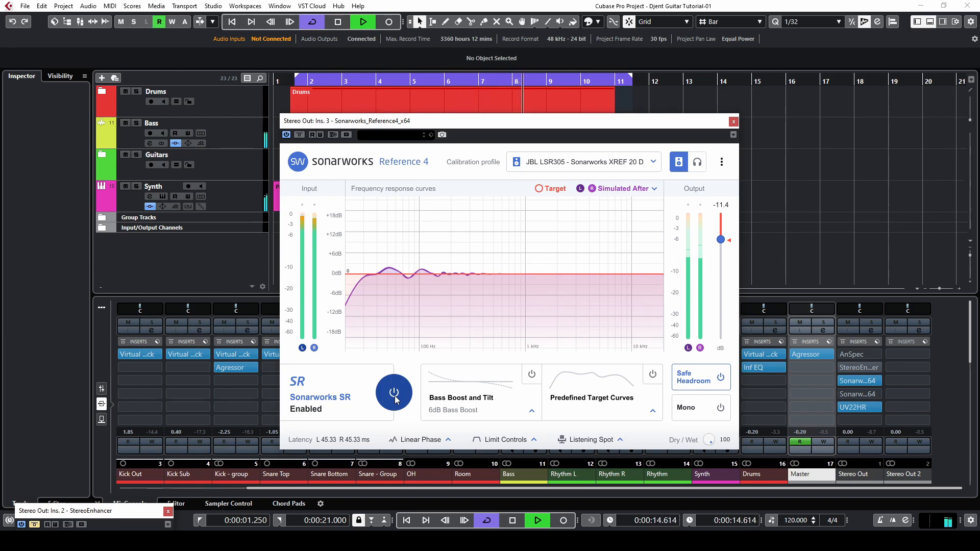
{"action": "key", "text": "KP_1"}
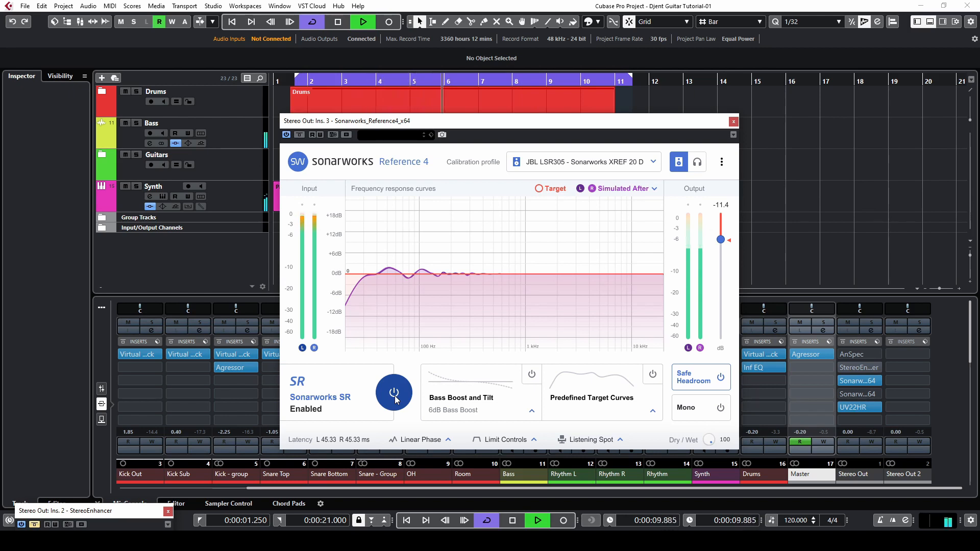
{"action": "left_click", "coordinate": [137, 124]}
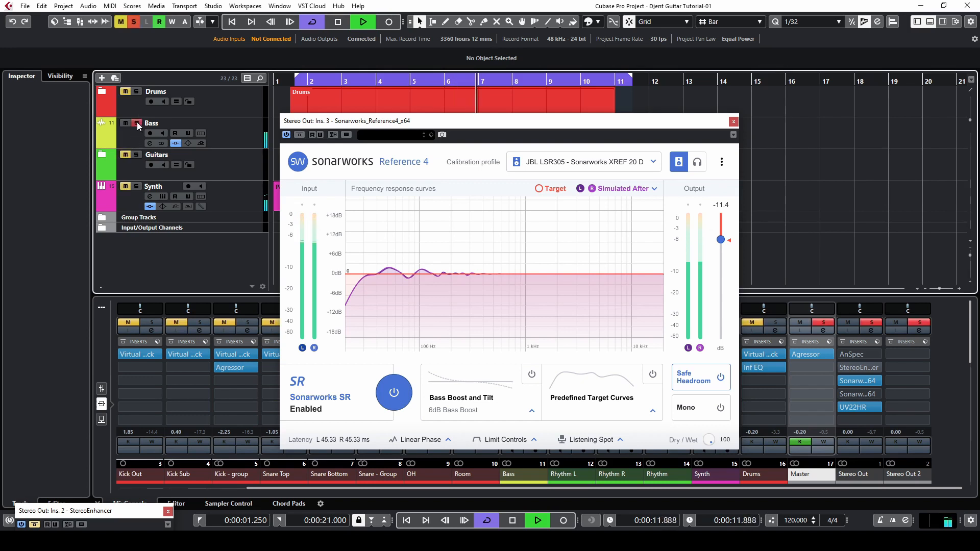
{"action": "left_click", "coordinate": [137, 123]}
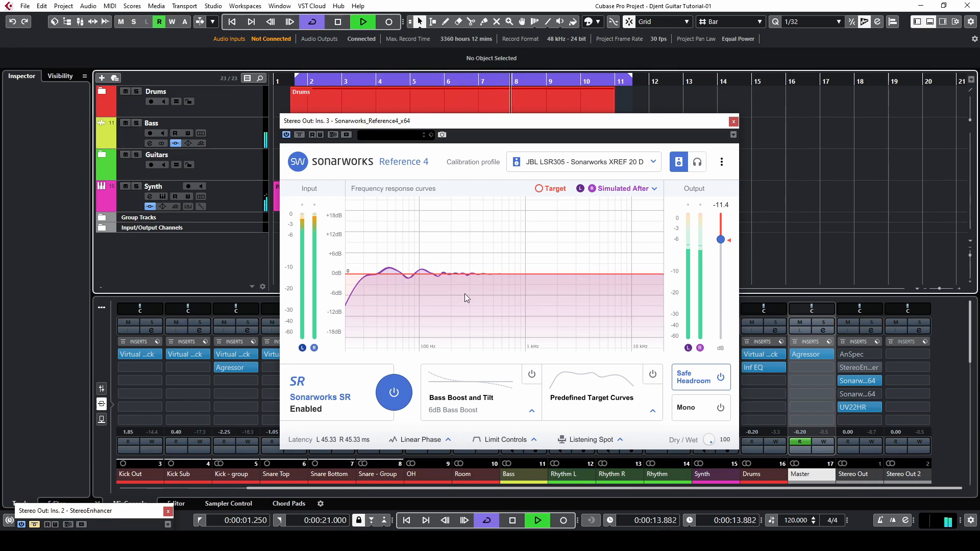
{"action": "left_click", "coordinate": [136, 91]}
{"action": "left_click", "coordinate": [136, 91]}
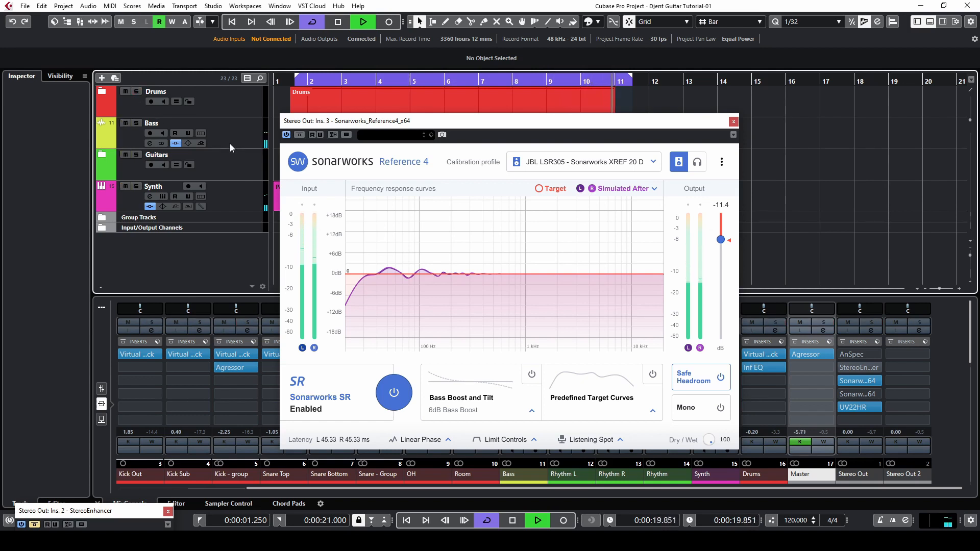
Restart playback, bypass Sonarworks SR to compare the sound, and close the Sonarworks window.
{"action": "key", "text": "space"}
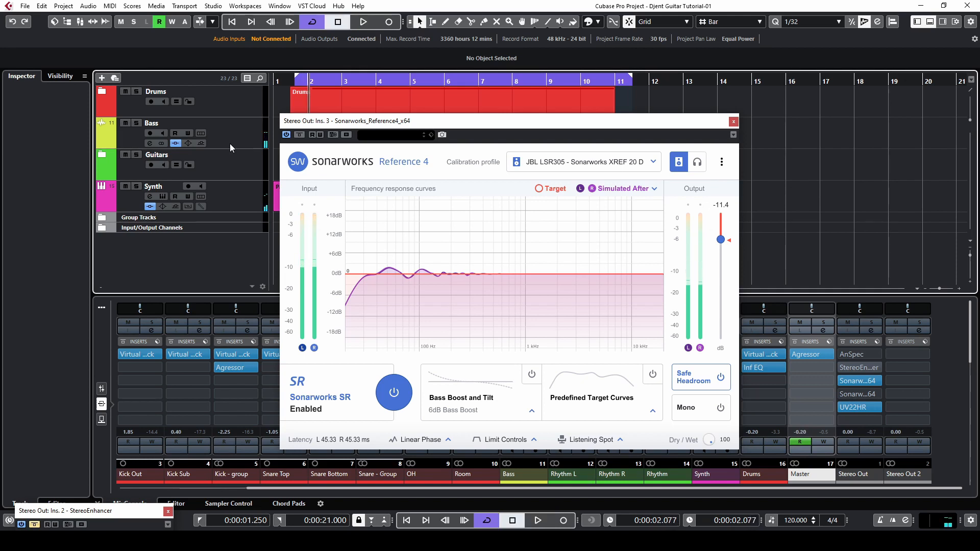
{"action": "key", "text": "space"}
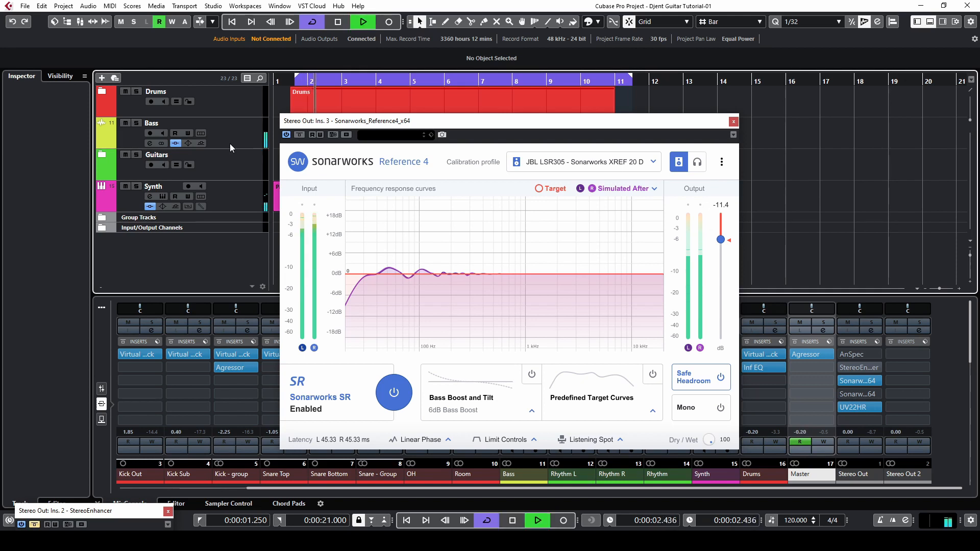
{"action": "left_click", "coordinate": [394, 393]}
{"action": "key", "text": "space"}
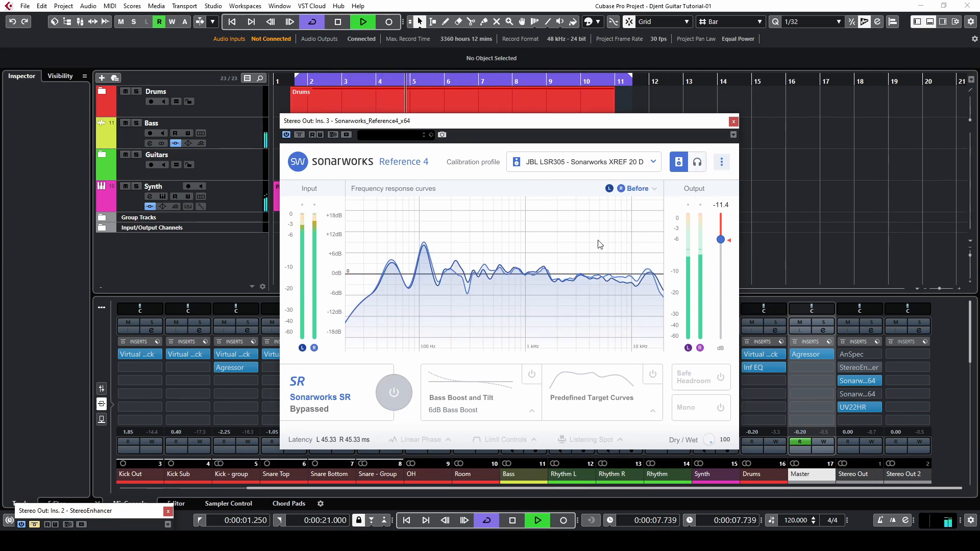
{"action": "left_click_drag", "start_coordinate": [622, 127], "coordinate": [617, 122]}
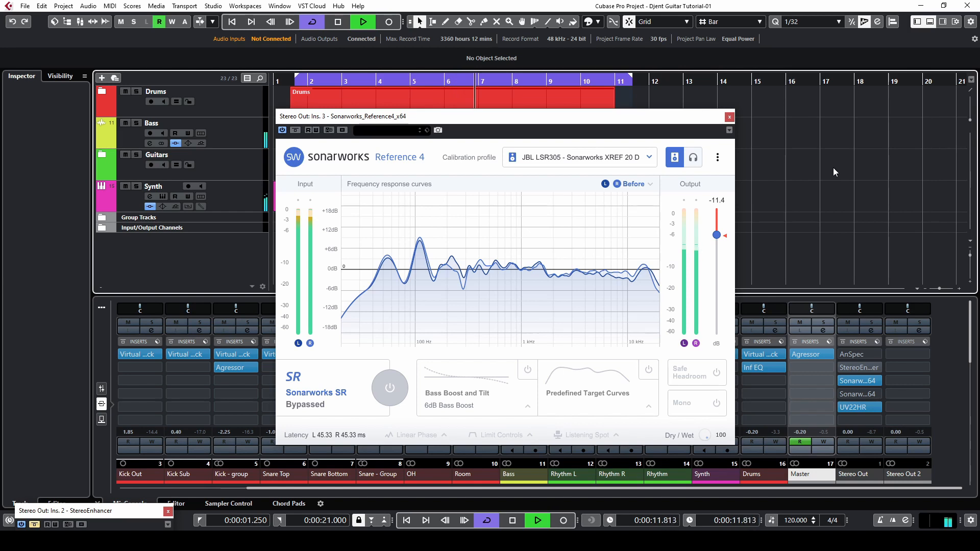
{"action": "left_click", "coordinate": [730, 118]}
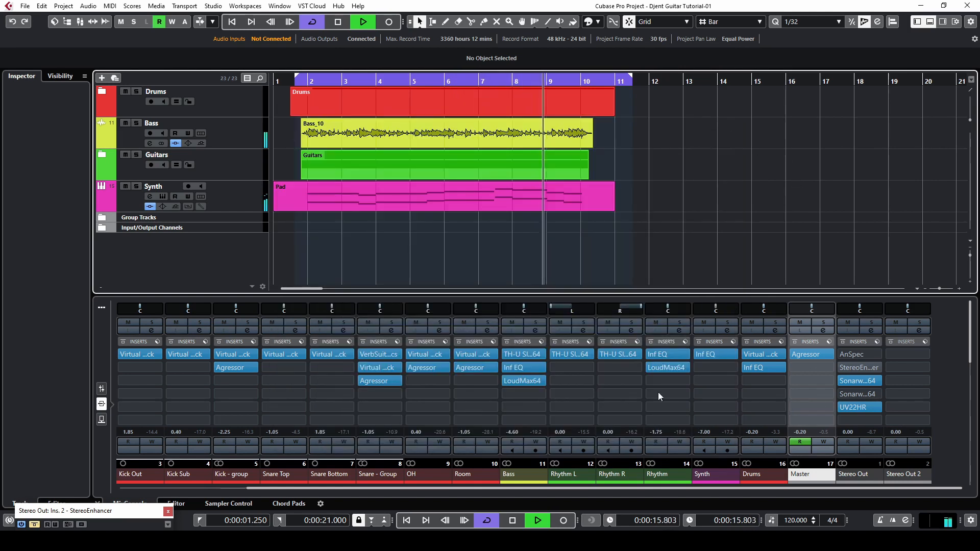
Solo the Rhythm group channel and compare its sound with the inserts bypassed and active, ending with the solo off.
{"action": "left_click", "coordinate": [679, 322]}
{"action": "left_click", "coordinate": [651, 341]}
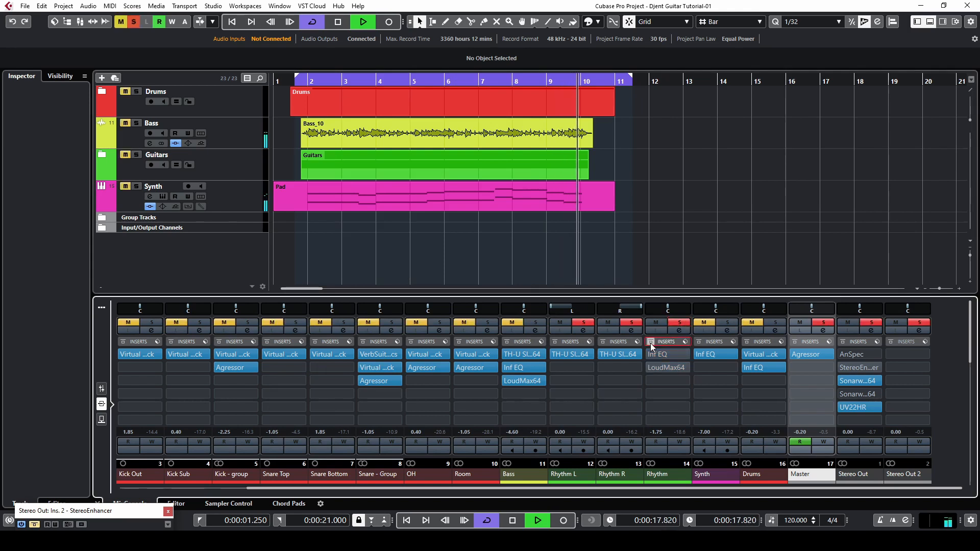
{"action": "left_click", "coordinate": [346, 78]}
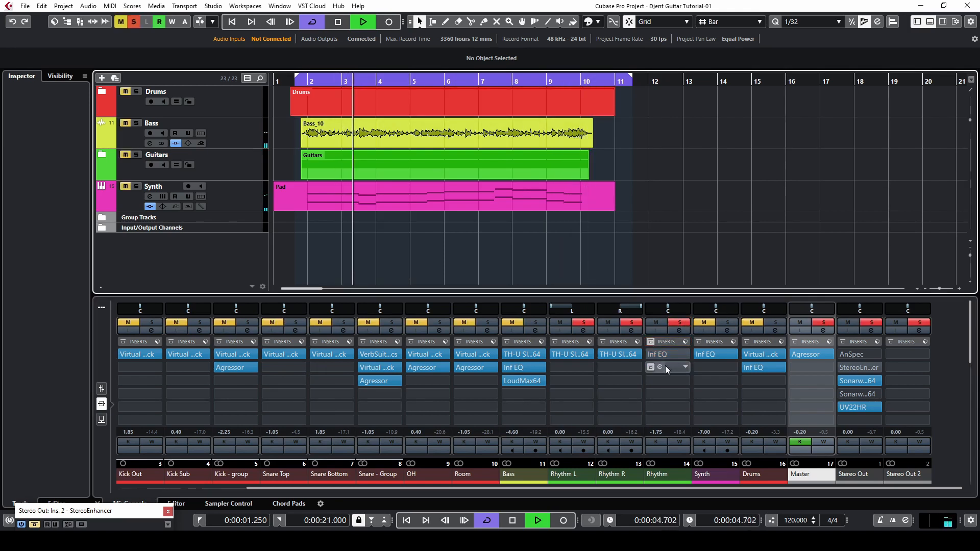
{"action": "left_click", "coordinate": [650, 340]}
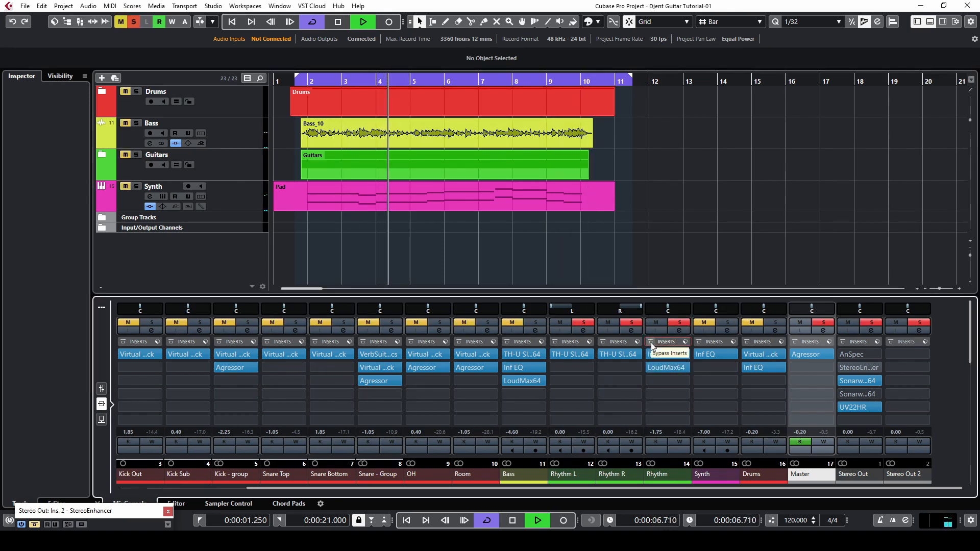
{"action": "left_click", "coordinate": [678, 323]}
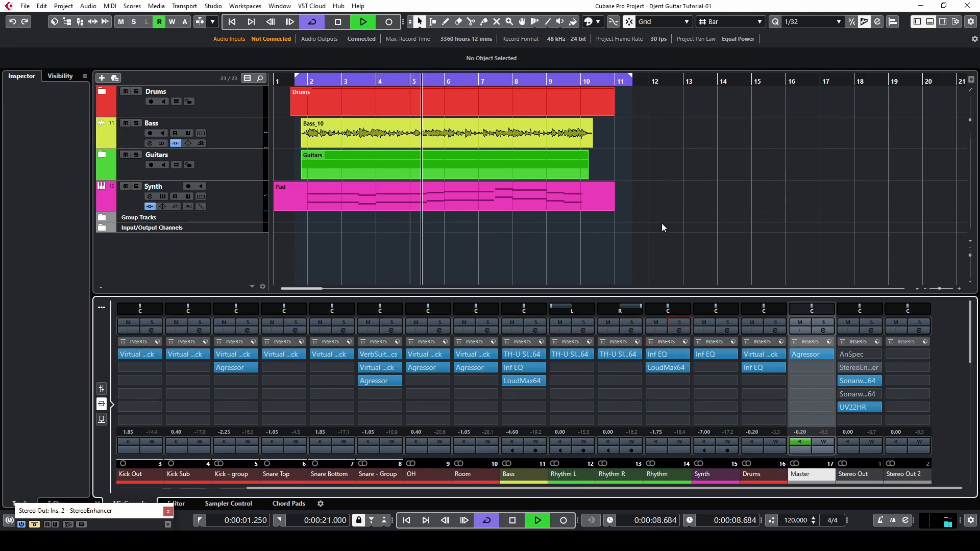
{"action": "left_click", "coordinate": [661, 222]}
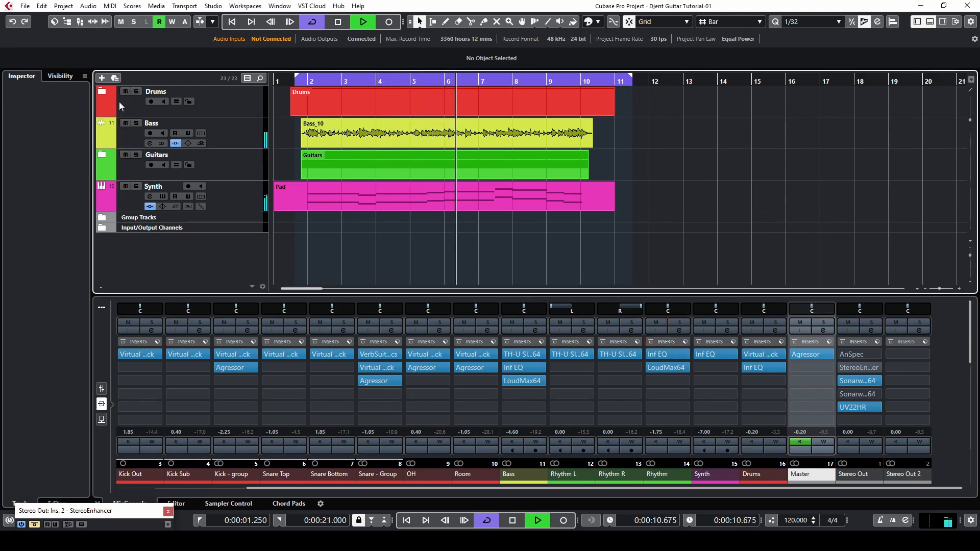
Audition the Drums in solo, return to the full mix and stop playback.
{"action": "left_click", "coordinate": [136, 92]}
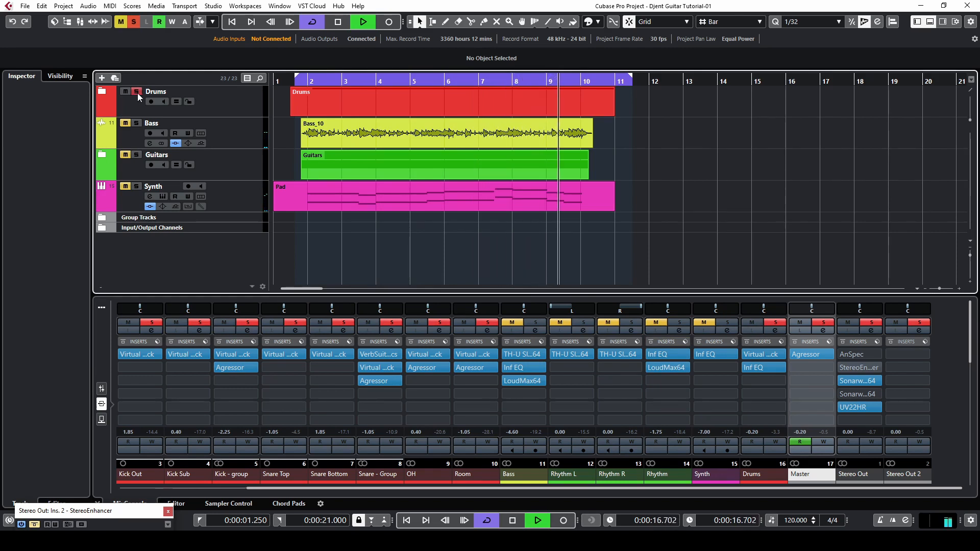
{"action": "left_click", "coordinate": [137, 93]}
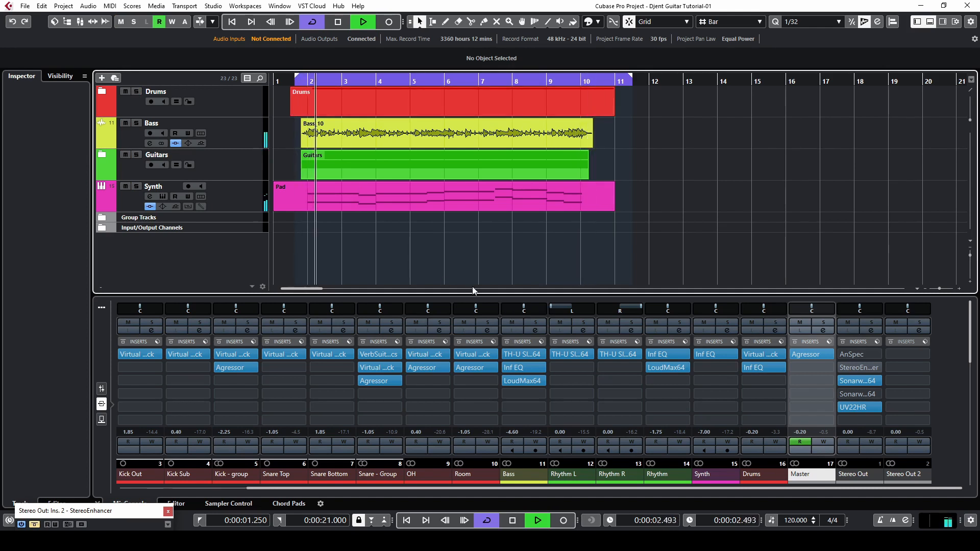
{"action": "scroll", "coordinate": [467, 271], "scroll_direction": "up", "scroll_amount": 1}
{"action": "scroll", "coordinate": [466, 270], "scroll_direction": "down", "scroll_amount": 1}
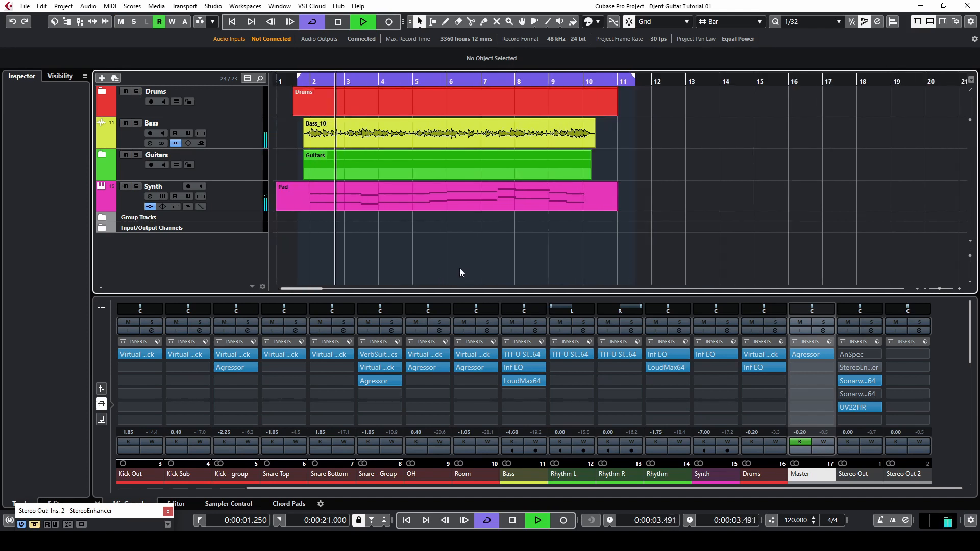
{"action": "left_click_drag", "start_coordinate": [688, 489], "coordinate": [892, 490]}
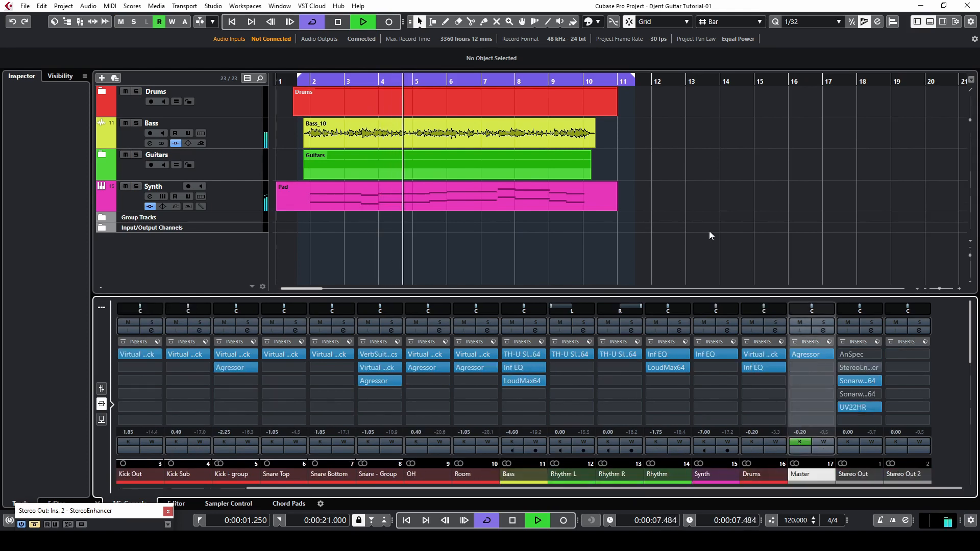
{"action": "key", "text": "space"}
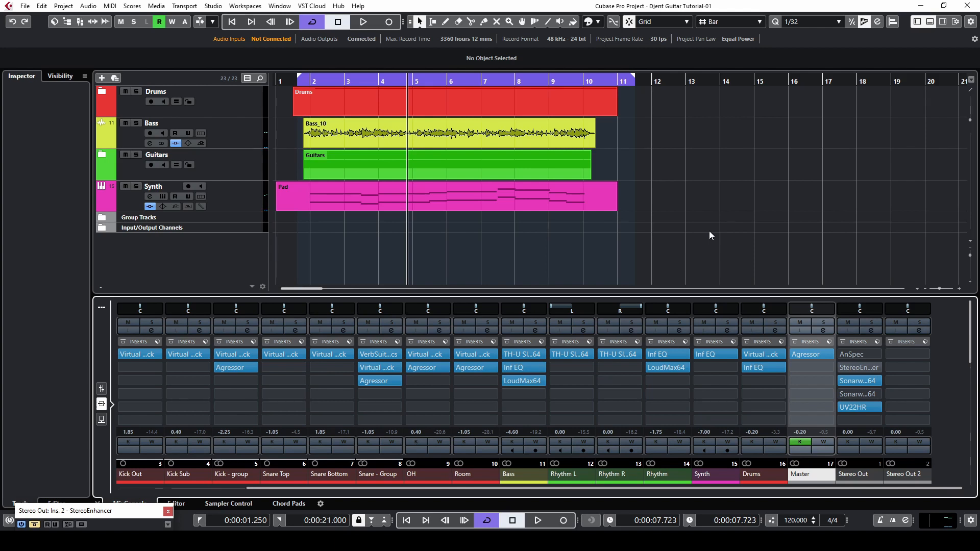
Resume playback, audition the Bass and the Drums in solo, and compare the full mix with StereoEnhancer active and bypassed.
{"action": "key", "text": "space"}
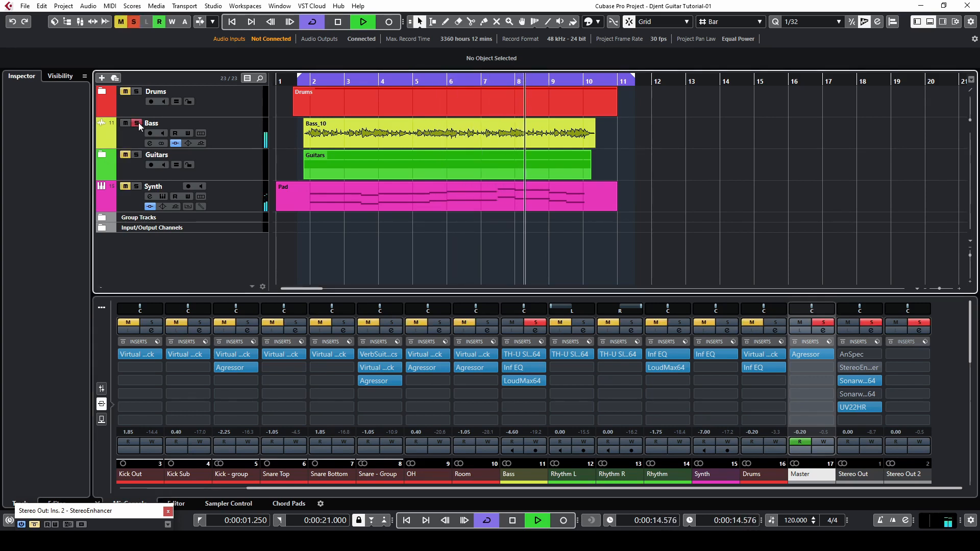
{"action": "left_click", "coordinate": [137, 93]}
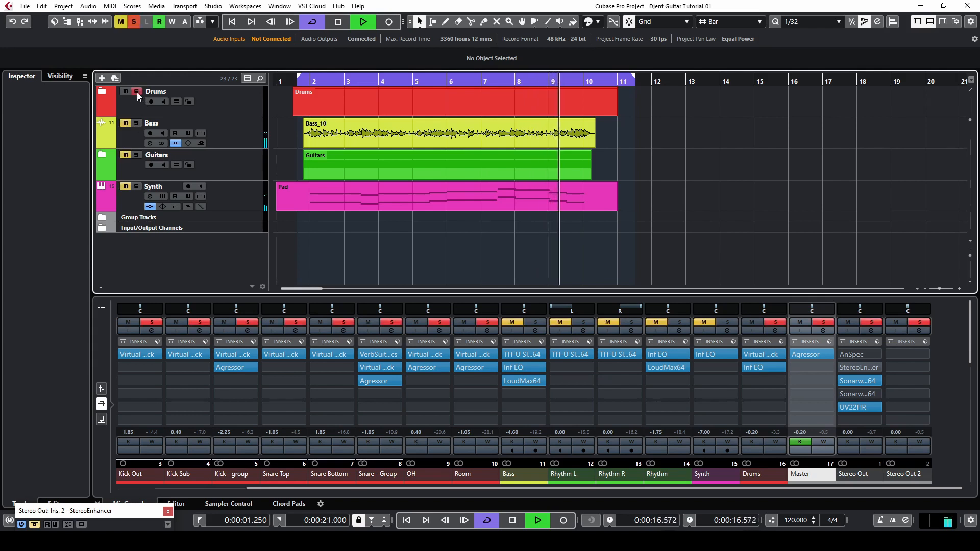
{"action": "left_click", "coordinate": [137, 93]}
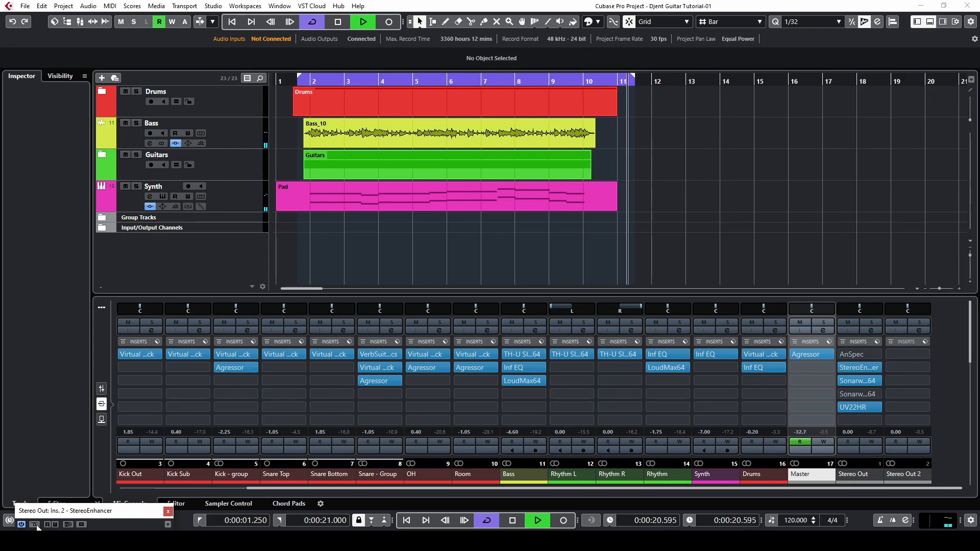
{"action": "left_click", "coordinate": [139, 185]}
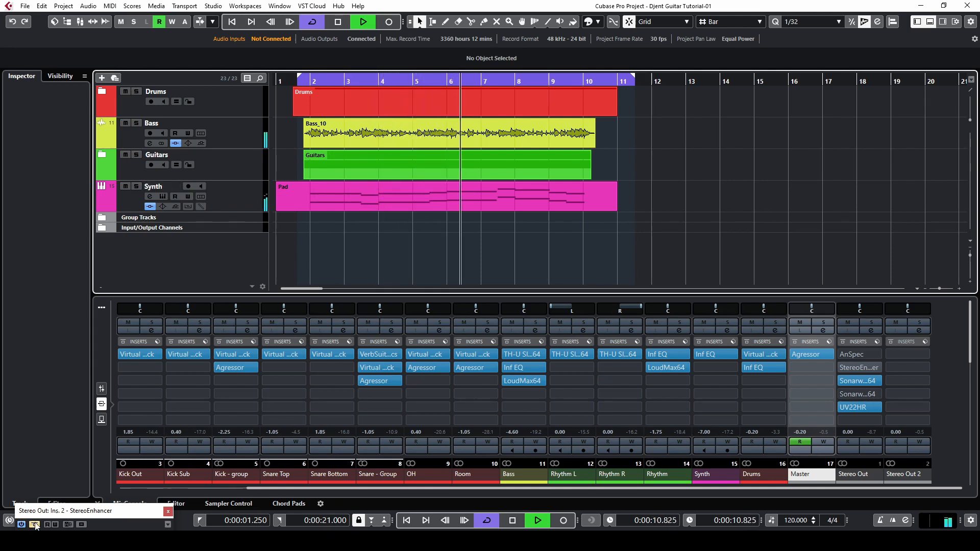
Lower the Synth channel's level to -7.99 dB and solo the channel.
{"action": "scroll", "coordinate": [711, 428], "scroll_direction": "down", "scroll_amount": 1}
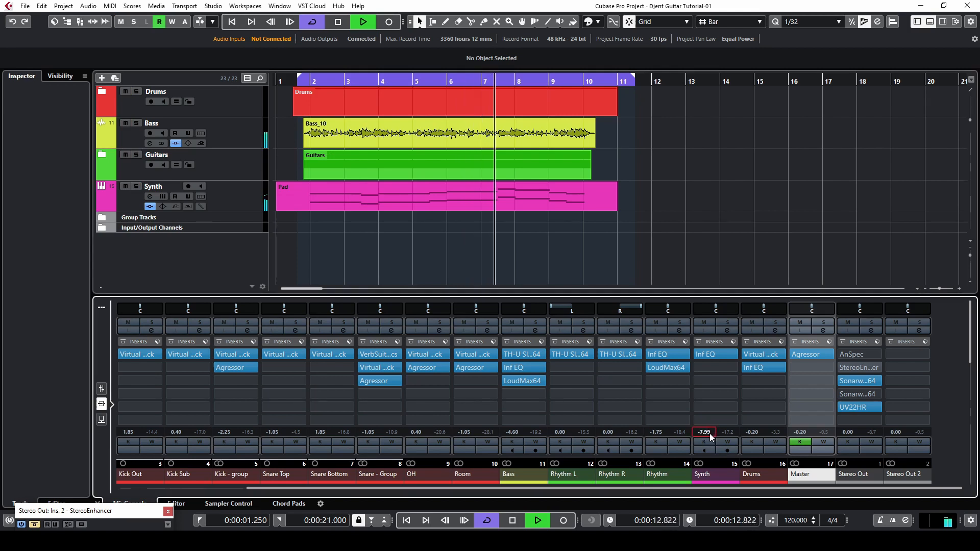
{"action": "left_click_drag", "start_coordinate": [657, 490], "coordinate": [785, 483]}
{"action": "left_click", "coordinate": [727, 322]}
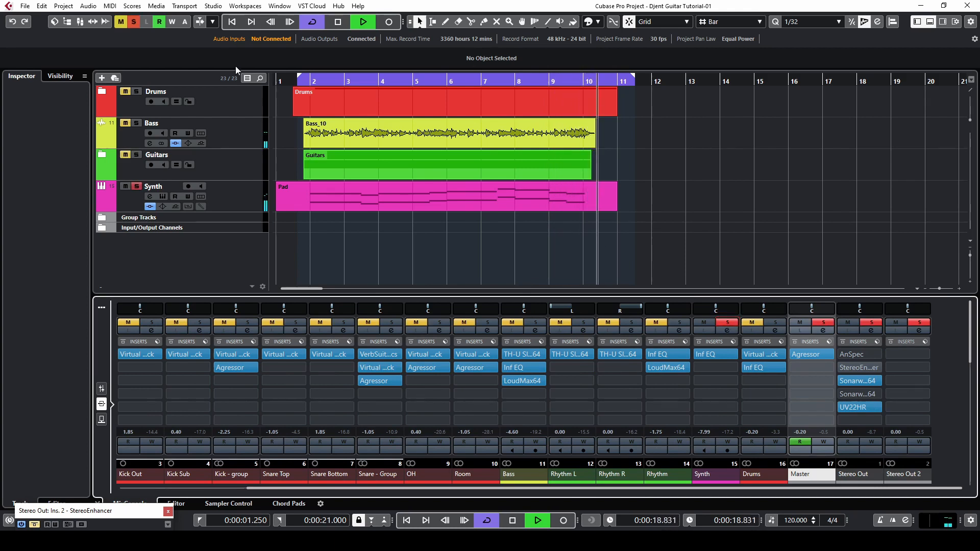
Stop playback and move the project cursor back to bar 2.
{"action": "left_click", "coordinate": [308, 87]}
{"action": "key", "text": "space"}
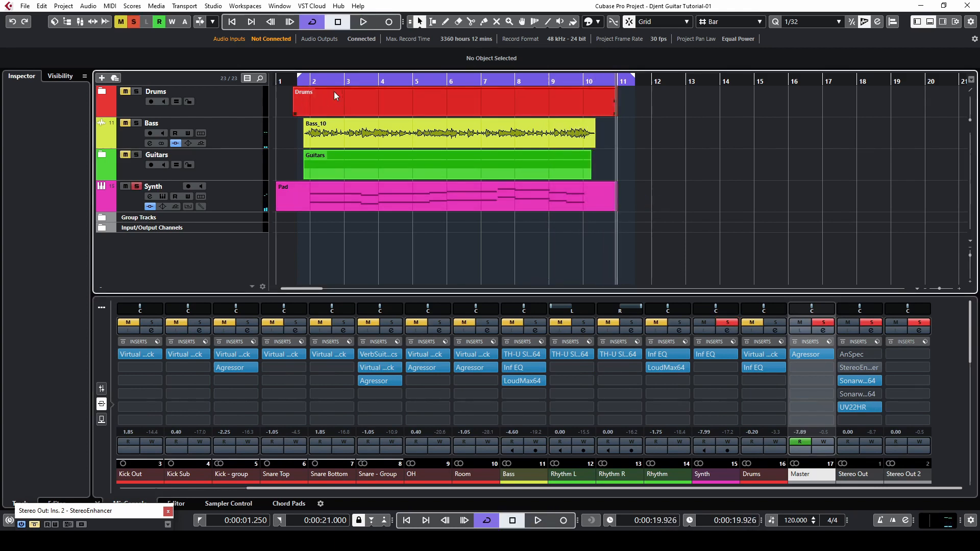
{"action": "left_click_drag", "start_coordinate": [319, 82], "coordinate": [327, 83]}
Try the VerbSuite Classics reverb in the Synth channel's second insert slot and close its window.
{"action": "left_click", "coordinate": [725, 368]}
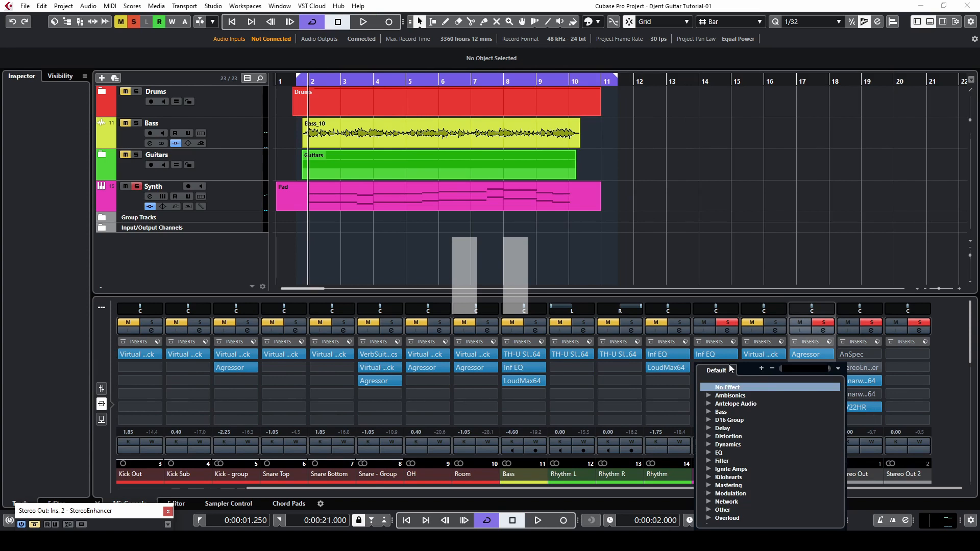
{"action": "type", "text": "verb"}
{"action": "key", "text": "Return"}
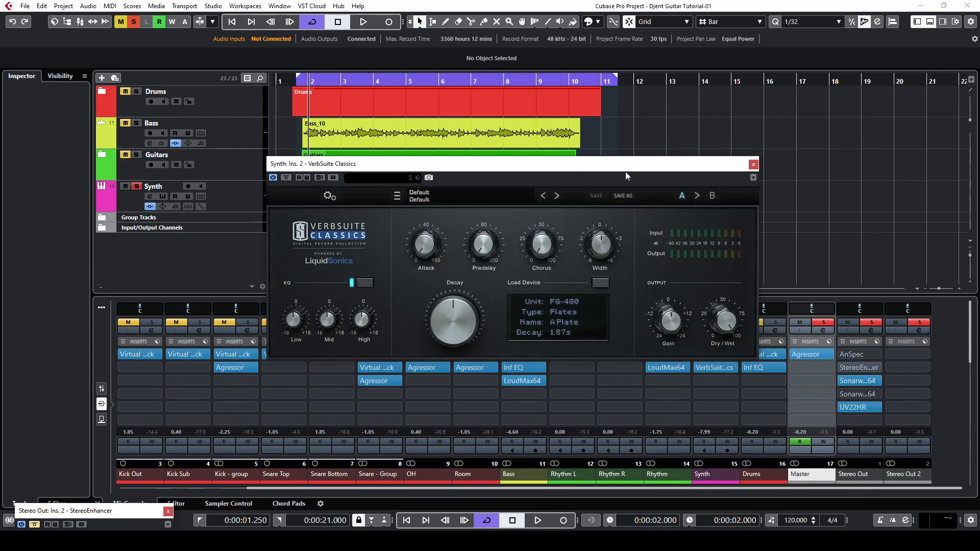
{"action": "left_click_drag", "start_coordinate": [625, 171], "coordinate": [476, 152]}
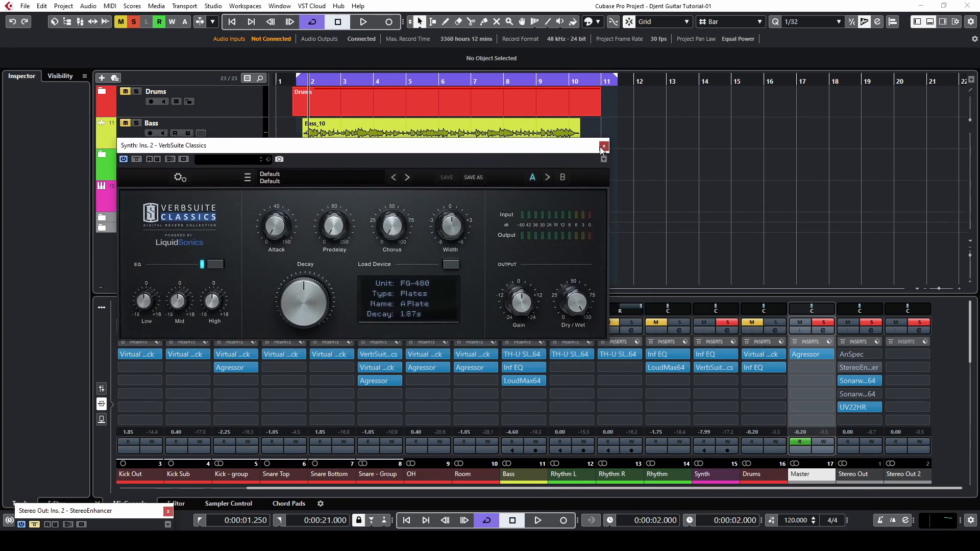
{"action": "left_click", "coordinate": [604, 146]}
Replace the plug-in in the Synth channel's second insert slot with TH-U Slate-64.
{"action": "left_click", "coordinate": [733, 368]}
{"action": "type", "text": "th-u"}
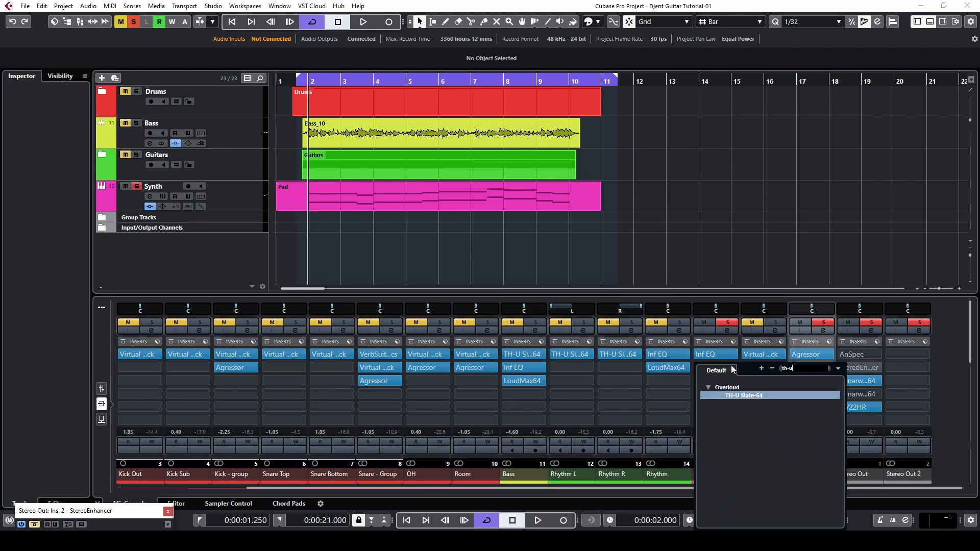
{"action": "key", "text": "Escape"}
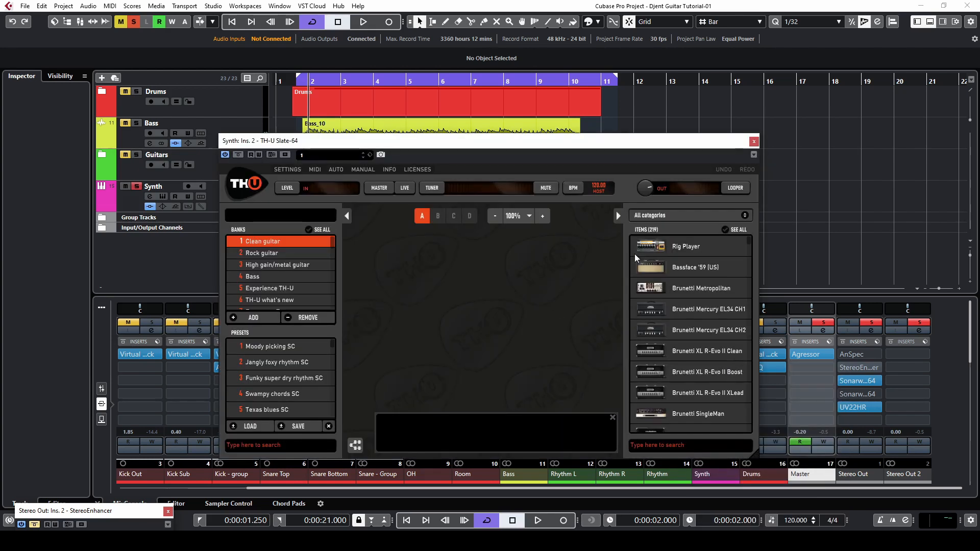
Filter the TH-U items by the Reverb category and add the D-Reverb pedal to the rig.
{"action": "left_click", "coordinate": [657, 215]}
{"action": "left_click", "coordinate": [658, 375]}
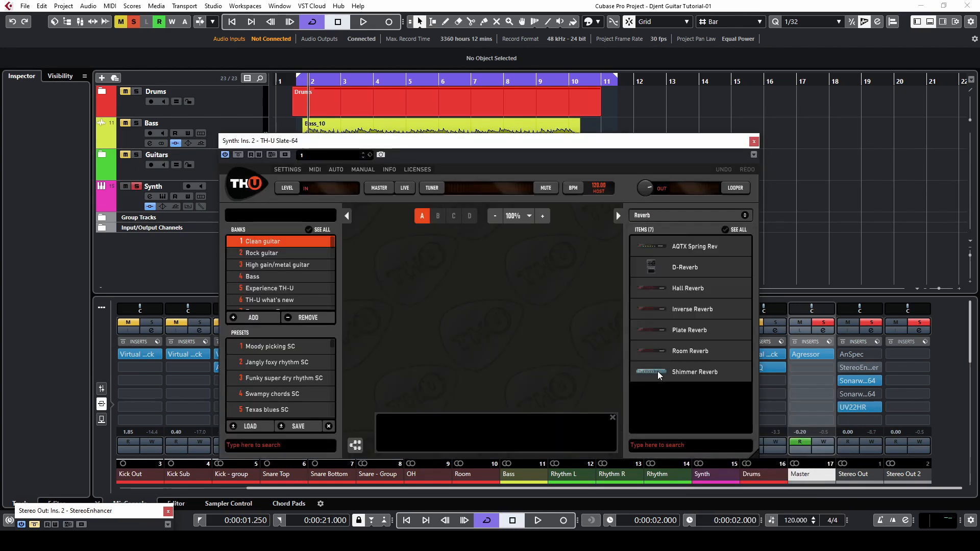
{"action": "double_click", "coordinate": [673, 267]}
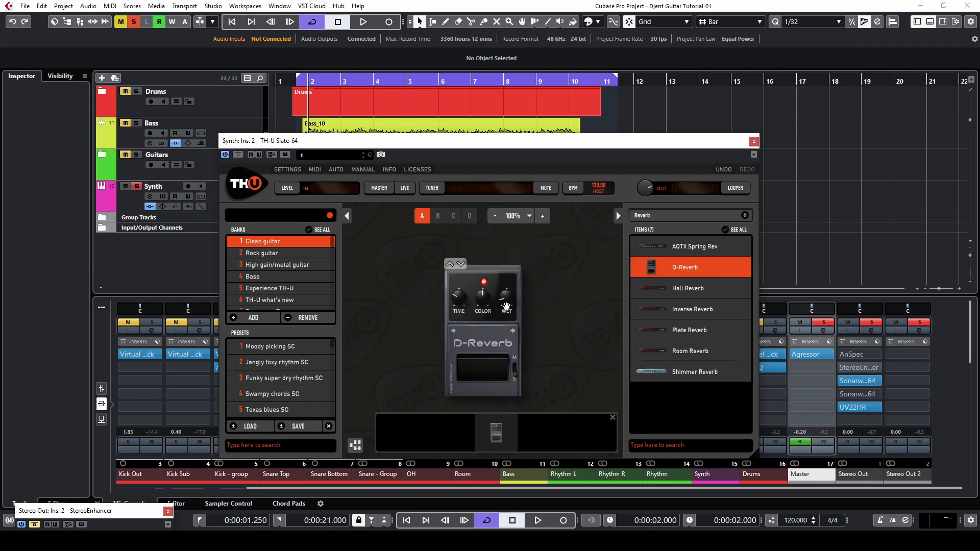
Adjust the D-Reverb pedal's knobs while the Synth plays, setting Wet to 36.4, and close the TH-U window.
{"action": "key", "text": "space"}
{"action": "mouse_move", "coordinate": [459, 297]}
{"action": "left_mouse_down"}
{"action": "mouse_move", "coordinate": [480, 327]}
{"action": "mouse_move", "coordinate": [459, 306]}
{"action": "left_mouse_up"}
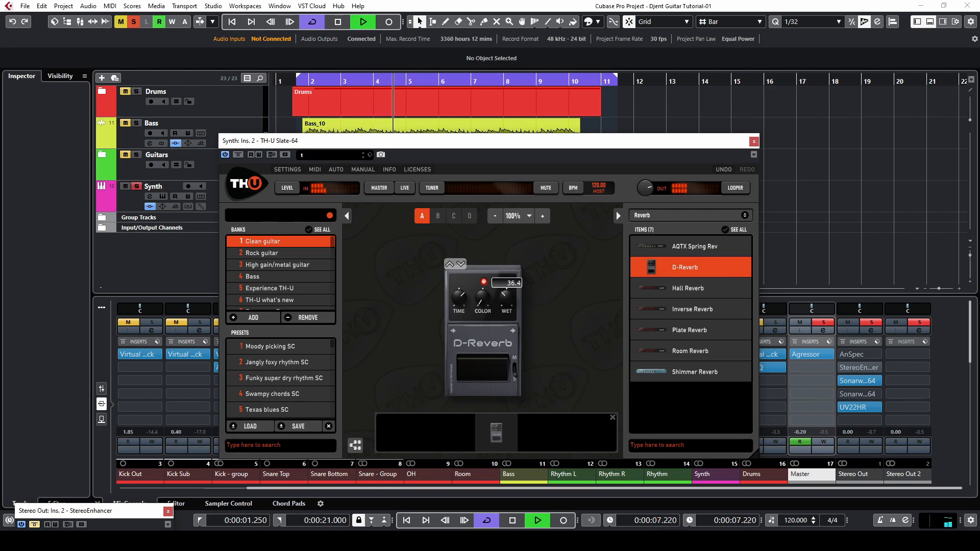
{"action": "left_click", "coordinate": [754, 141]}
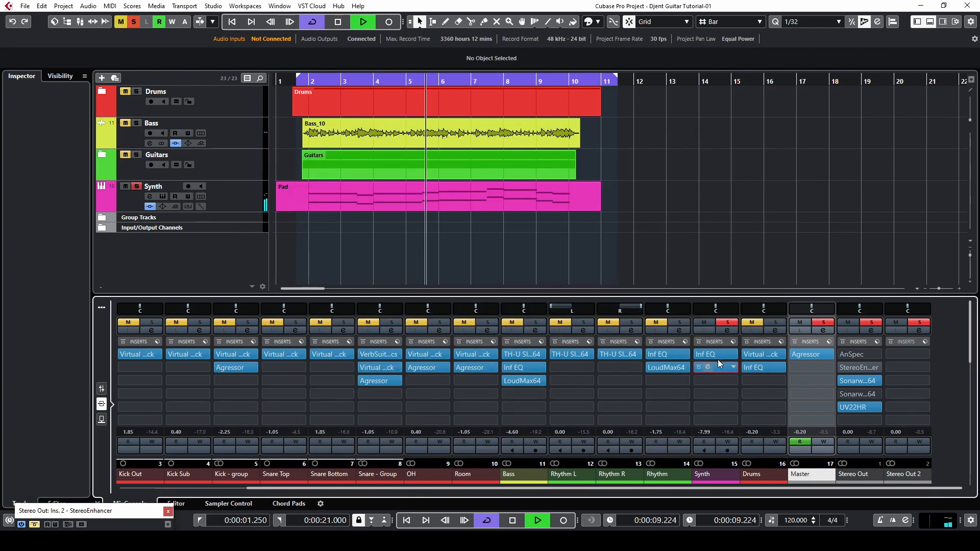
Place TH-U ahead of Inf EQ in the Synth inserts, unsolo the Synth and set its level to -9.05 dB.
{"action": "left_click", "coordinate": [728, 322]}
{"action": "scroll", "coordinate": [707, 436], "scroll_direction": "down", "scroll_amount": 1}
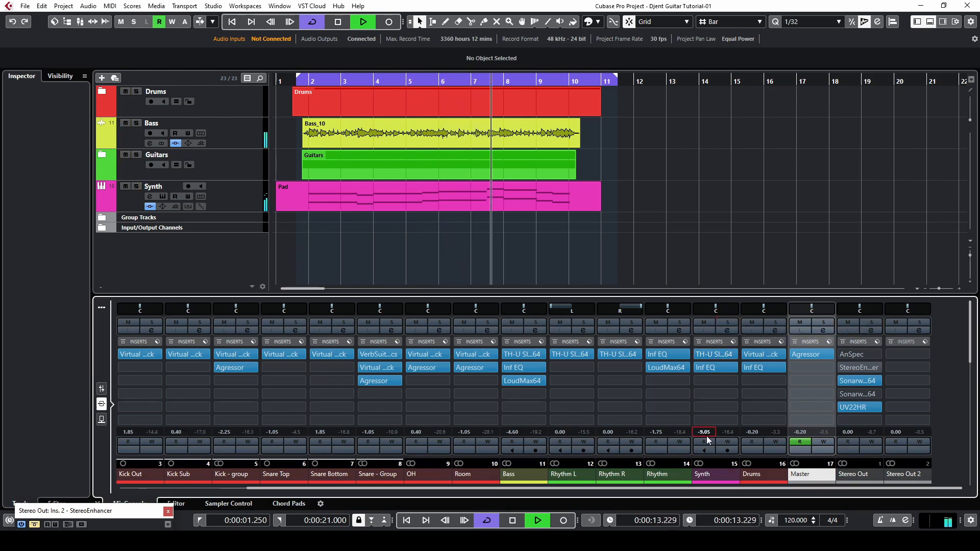
{"action": "scroll", "coordinate": [706, 437], "scroll_direction": "up", "scroll_amount": 1}
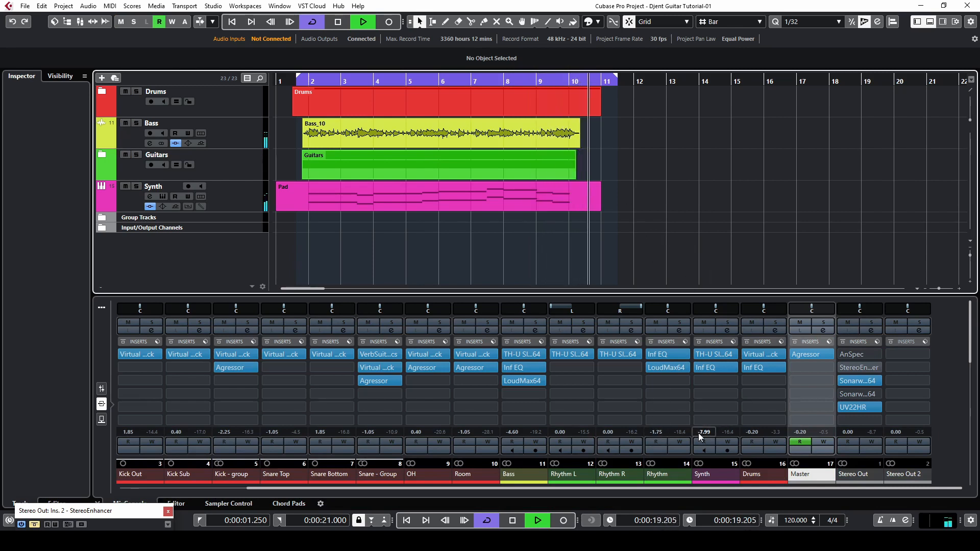
{"action": "scroll", "coordinate": [702, 433], "scroll_direction": "down", "scroll_amount": 3}
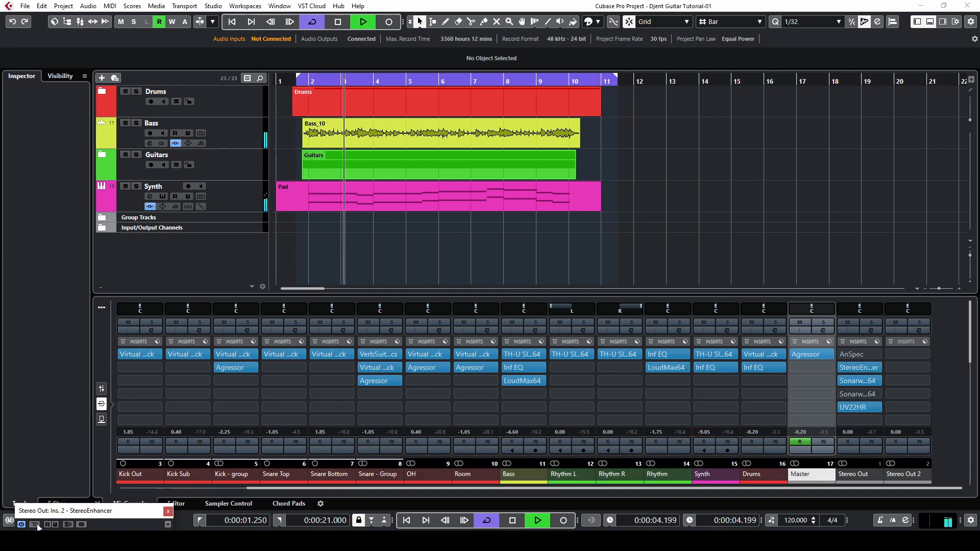
Enable the Sonarworks SR correction in the Stereo Out's third insert and close its window.
{"action": "left_click", "coordinate": [849, 382]}
{"action": "left_click", "coordinate": [391, 395]}
{"action": "left_click", "coordinate": [729, 117]}
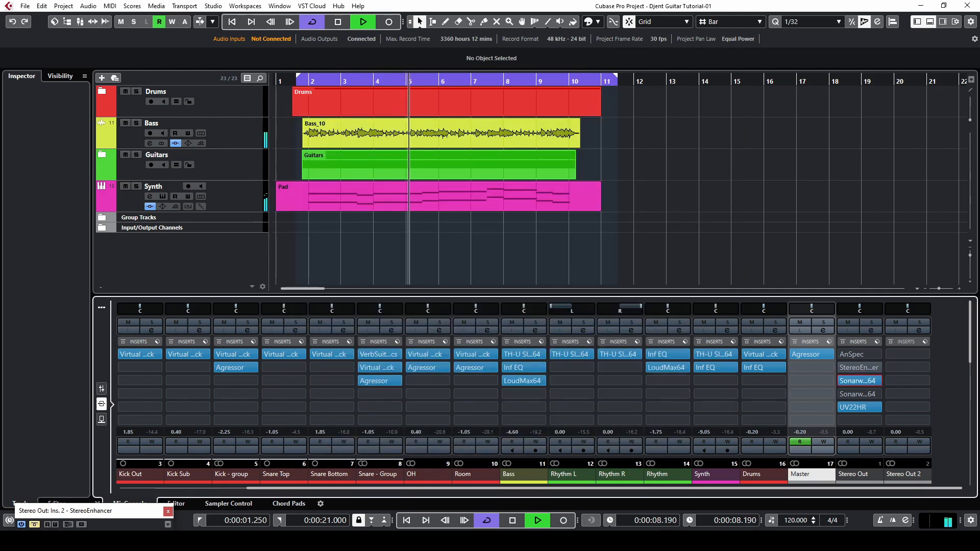
Set the OH channel's level to -0.20 dB.
{"action": "left_click_drag", "start_coordinate": [686, 487], "coordinate": [558, 488]}
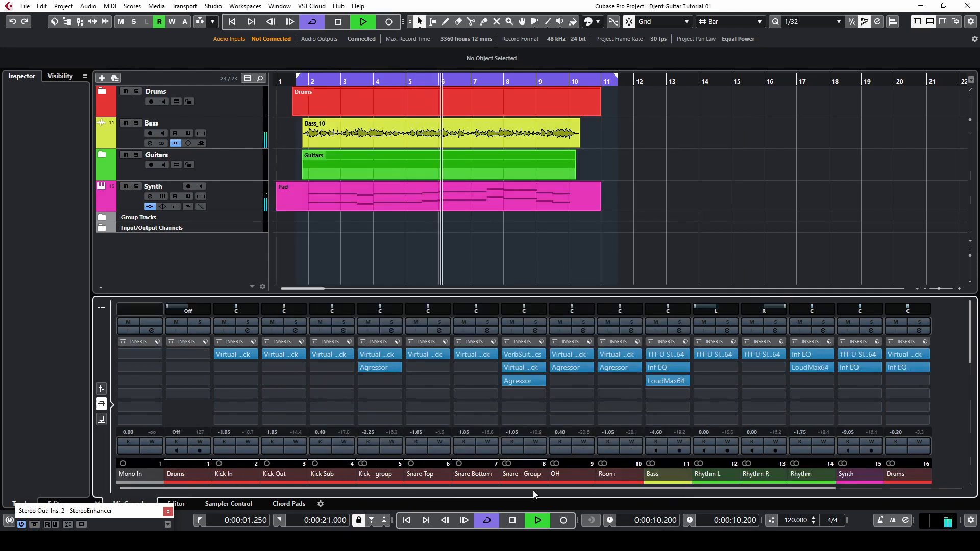
{"action": "scroll", "coordinate": [557, 434], "scroll_direction": "down", "scroll_amount": 3}
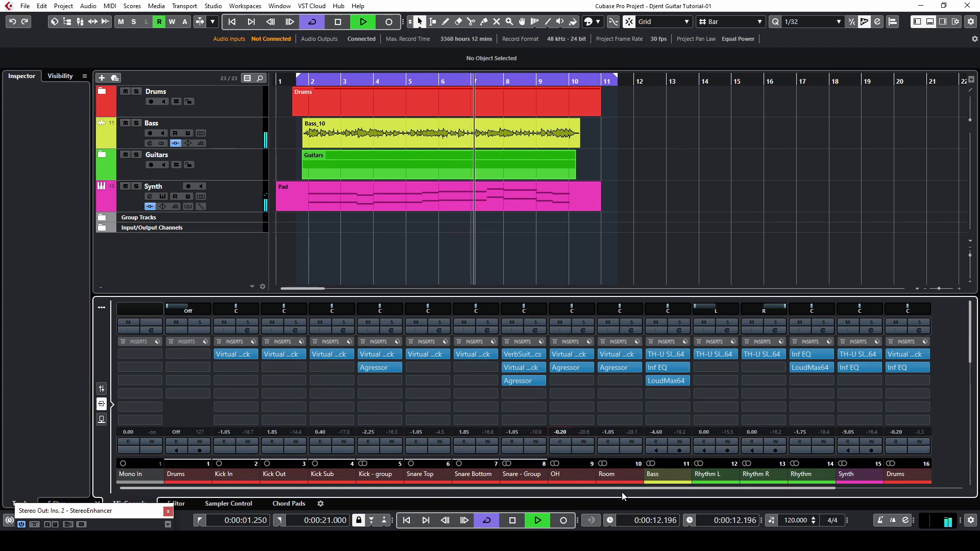
Audition the looped mix with the OH channel muted and with the Room channel muted, and unmute both.
{"action": "left_click", "coordinate": [559, 322]}
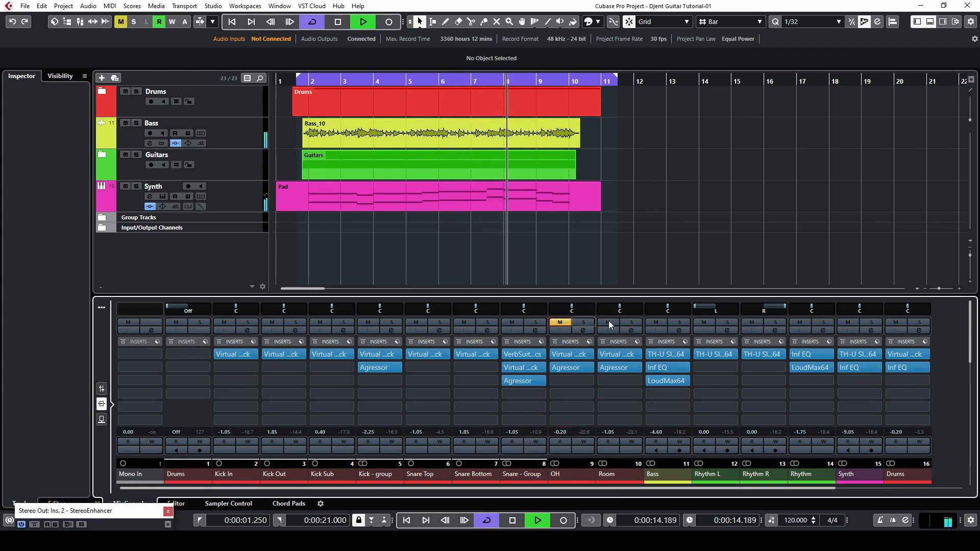
{"action": "key", "text": "KP_1"}
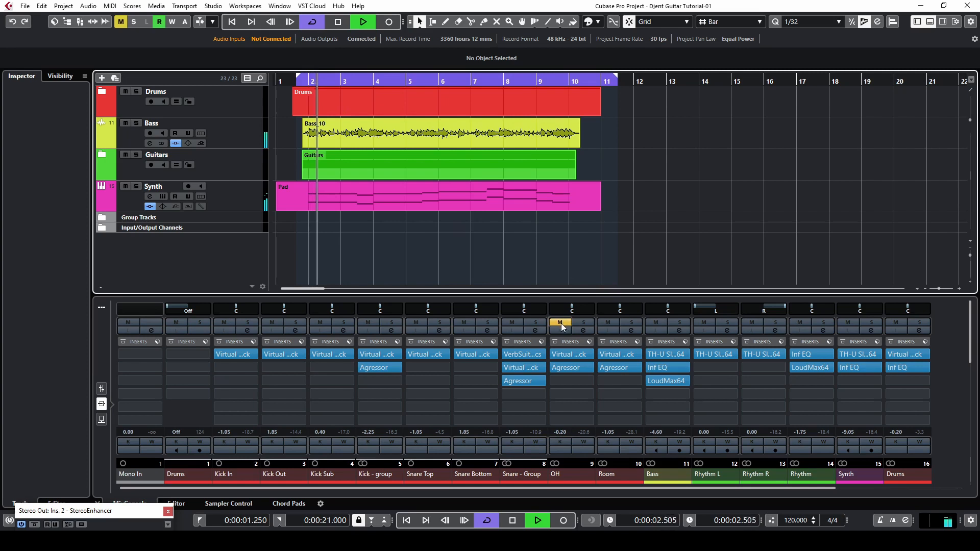
{"action": "left_click", "coordinate": [560, 322]}
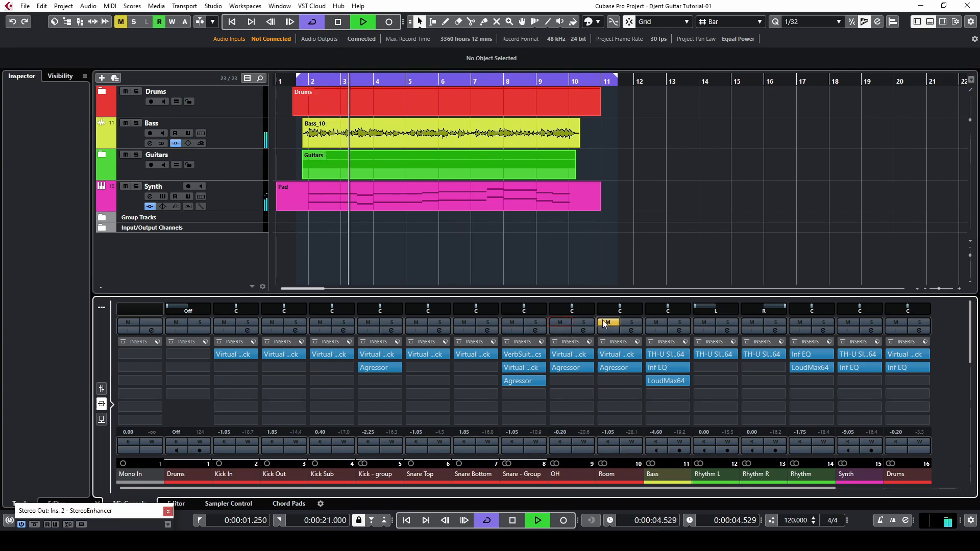
{"action": "left_click", "coordinate": [530, 245]}
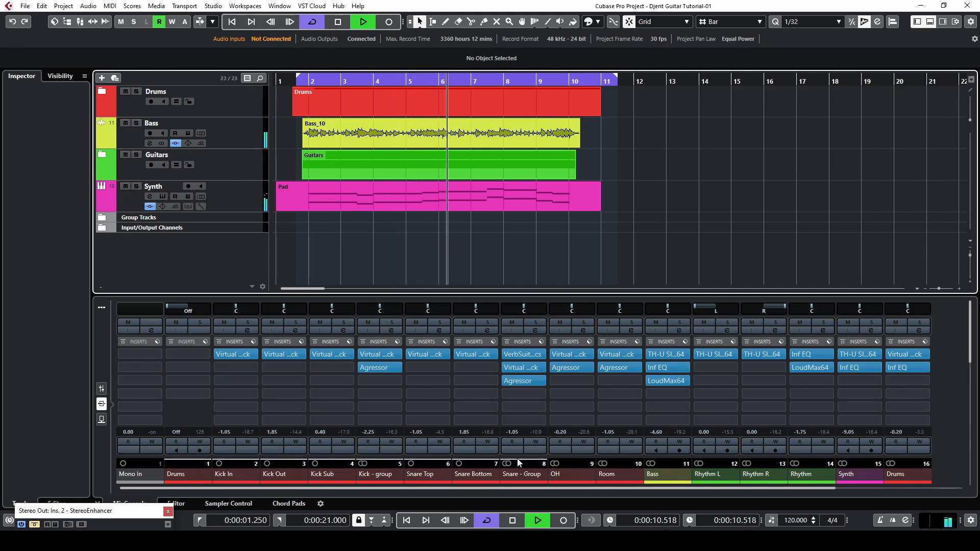
Compare the playing mix with the Stereo Out's Sonarworks correction bypassed and enabled, and close the plug-in window.
{"action": "scroll", "coordinate": [906, 465], "scroll_direction": "right", "scroll_amount": 3}
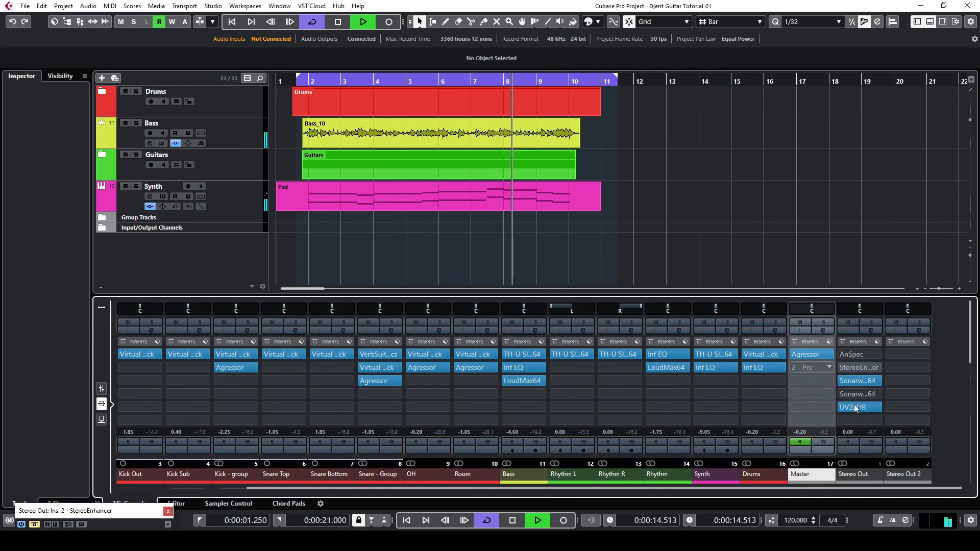
{"action": "left_click", "coordinate": [852, 382]}
{"action": "left_click", "coordinate": [388, 394]}
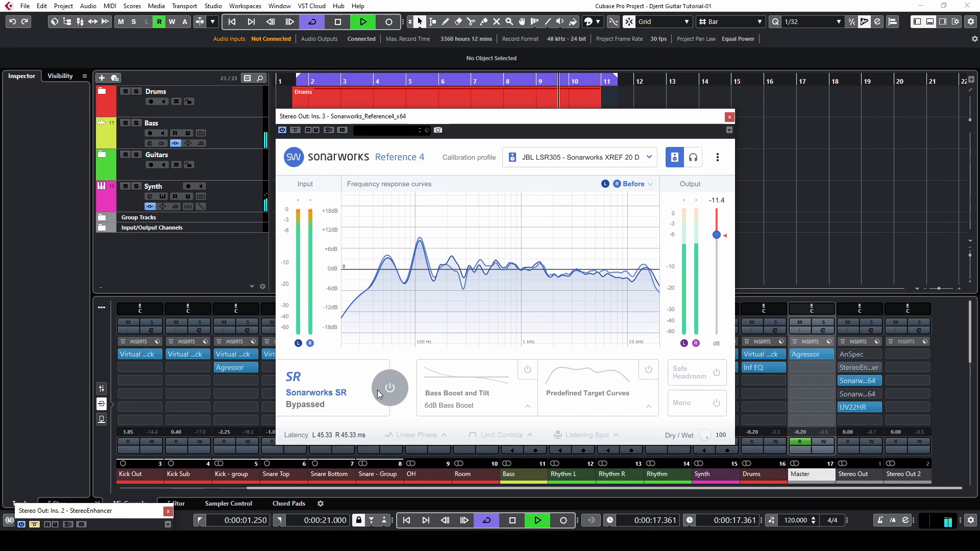
{"action": "left_click", "coordinate": [303, 81]}
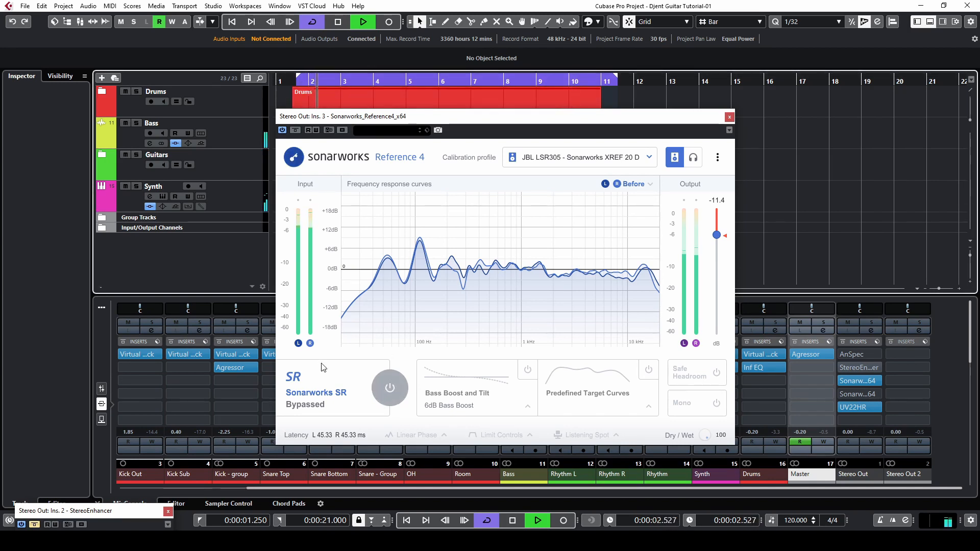
{"action": "left_click", "coordinate": [390, 388]}
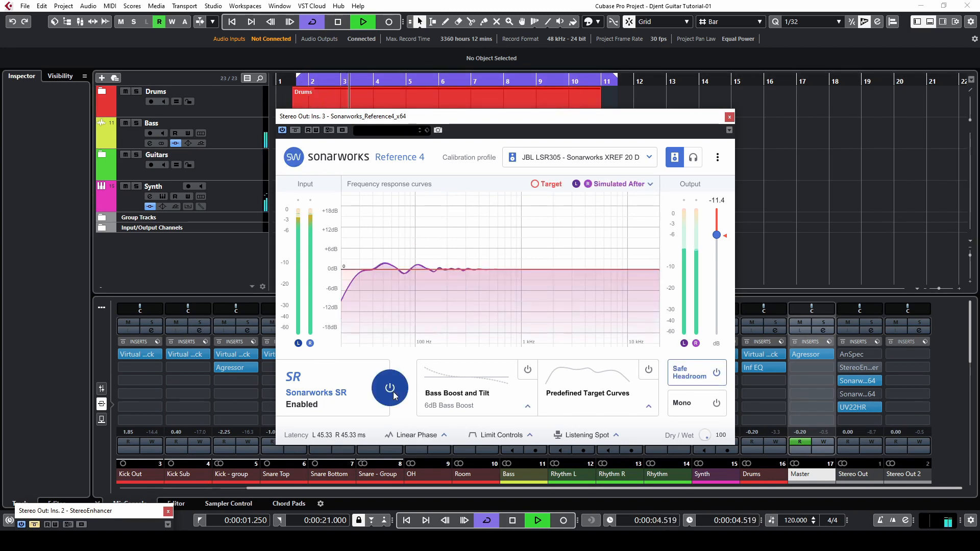
{"action": "left_click", "coordinate": [729, 117]}
Audition the Kick - group channel and the Bass track in solo, one after the other, and clear both solos.
{"action": "key", "text": "h"}
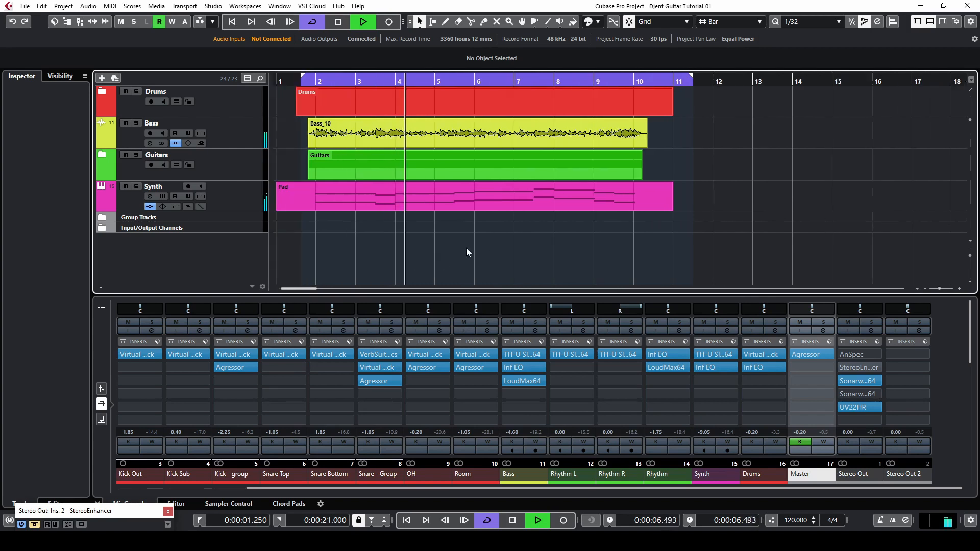
{"action": "key", "text": "g"}
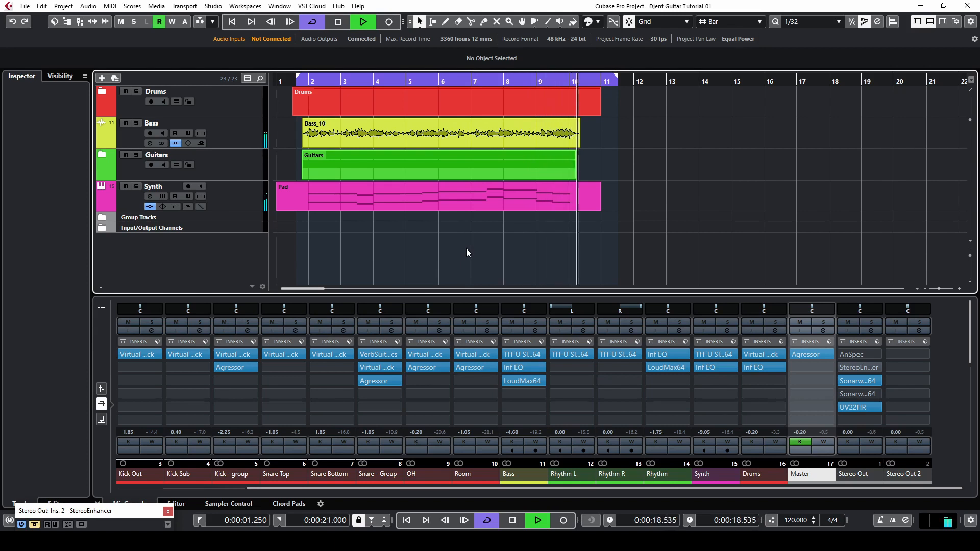
{"action": "left_click_drag", "start_coordinate": [608, 492], "coordinate": [478, 491]}
{"action": "left_click", "coordinate": [390, 323]}
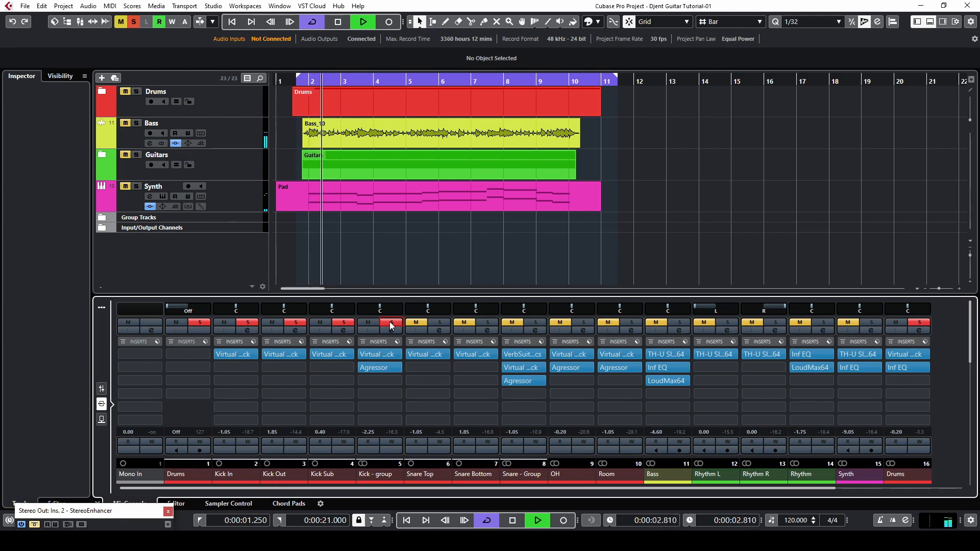
{"action": "left_click", "coordinate": [396, 326]}
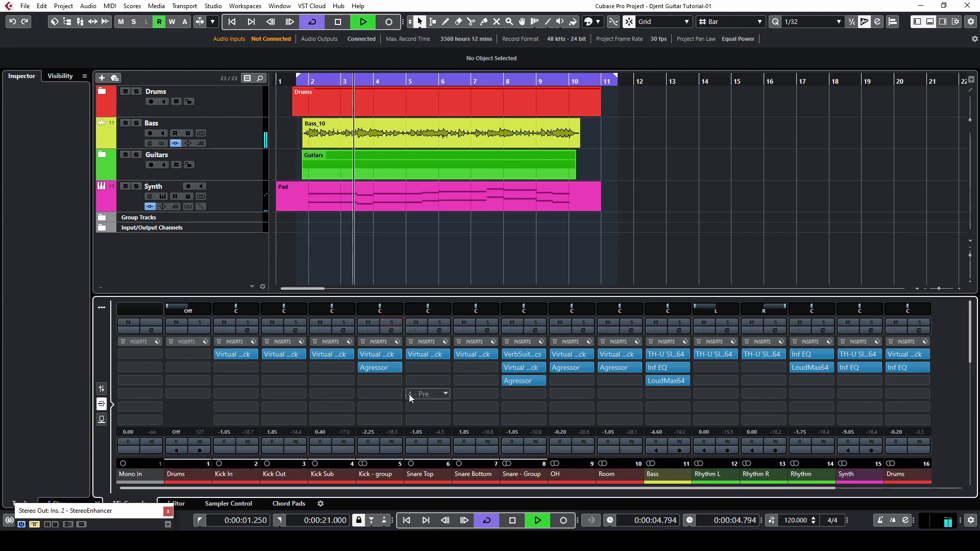
{"action": "left_click", "coordinate": [136, 124]}
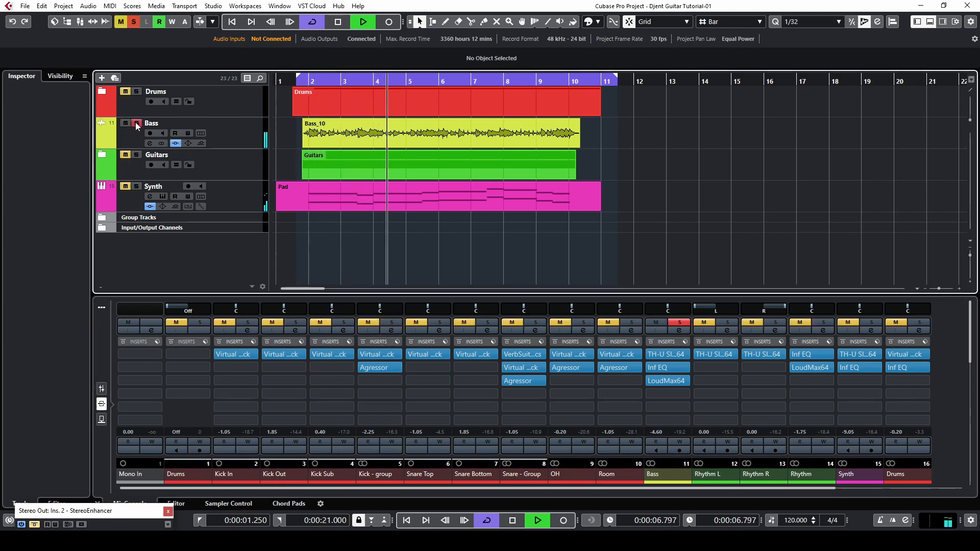
{"action": "left_click", "coordinate": [136, 123]}
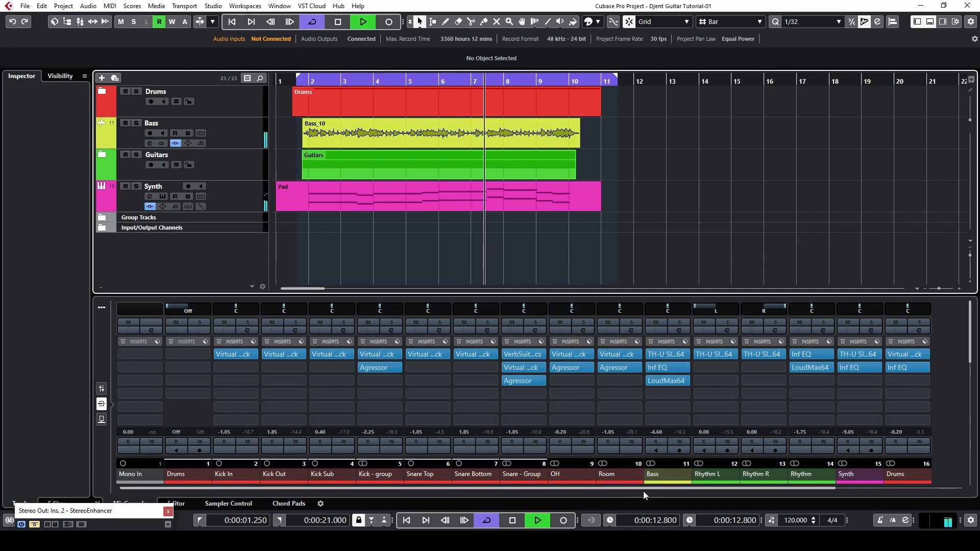
Stop playback and select the mixer channels from Kick In through Drums, excluding Rhythm L and Rhythm R.
{"action": "key", "text": "space"}
{"action": "left_click_drag", "start_coordinate": [634, 491], "coordinate": [934, 483]}
{"action": "left_click", "coordinate": [763, 482]}
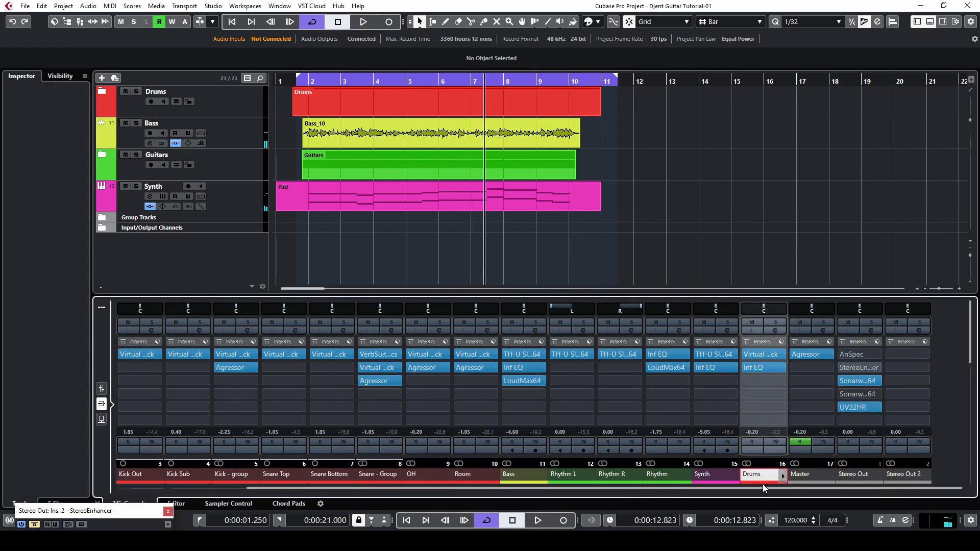
{"action": "left_click_drag", "start_coordinate": [765, 491], "coordinate": [533, 499]}
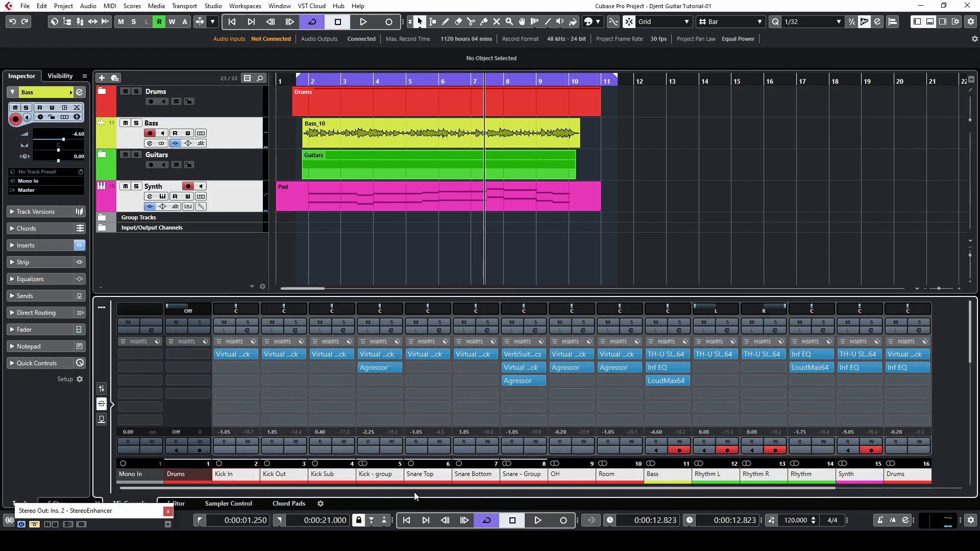
{"action": "left_click_drag", "start_coordinate": [445, 491], "coordinate": [557, 491]}
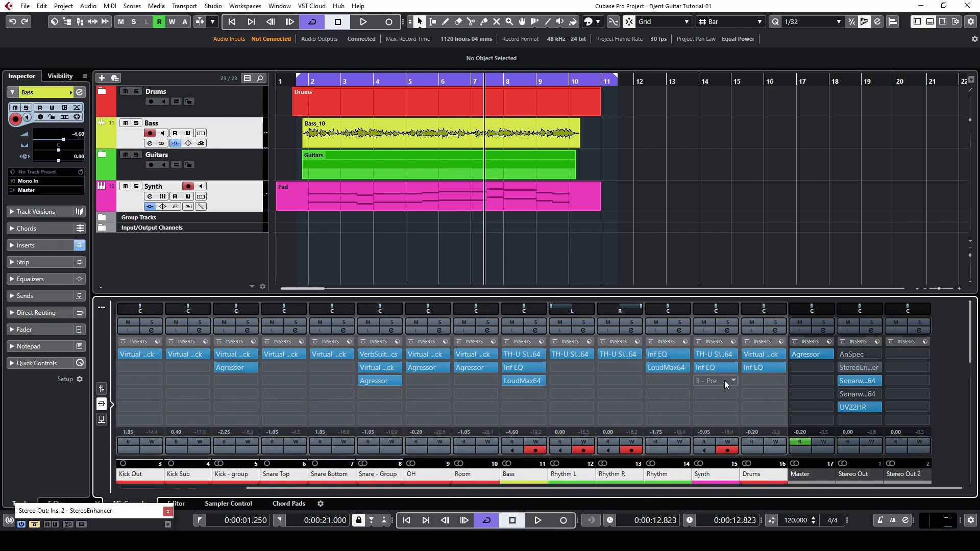
{"action": "left_click", "coordinate": [571, 474]}
{"action": "left_click", "coordinate": [612, 476], "text": "ctrl"}
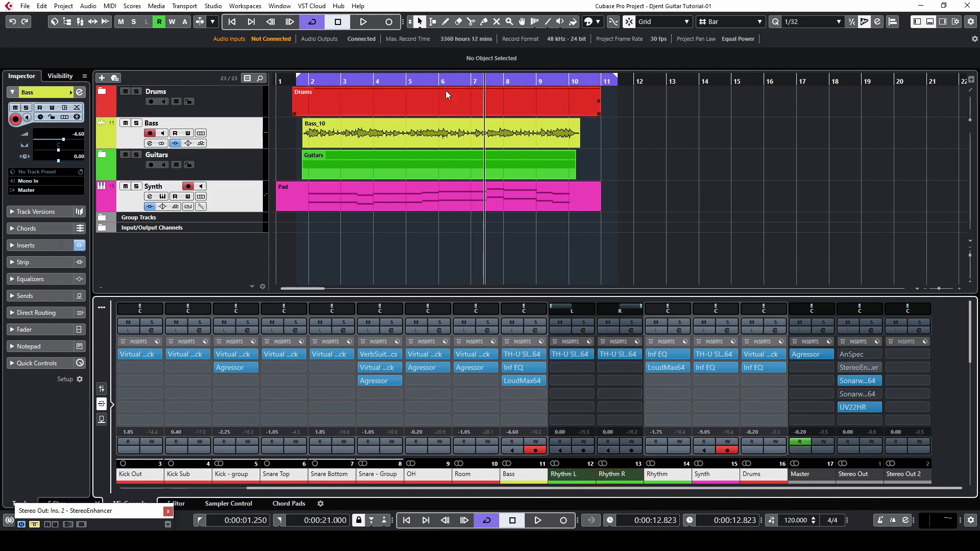
Bypass the inserts on the selected channels, play the unprocessed mix from the loop start, and stop playback.
{"action": "left_click", "coordinate": [303, 82]}
{"action": "key", "text": "KP_1"}
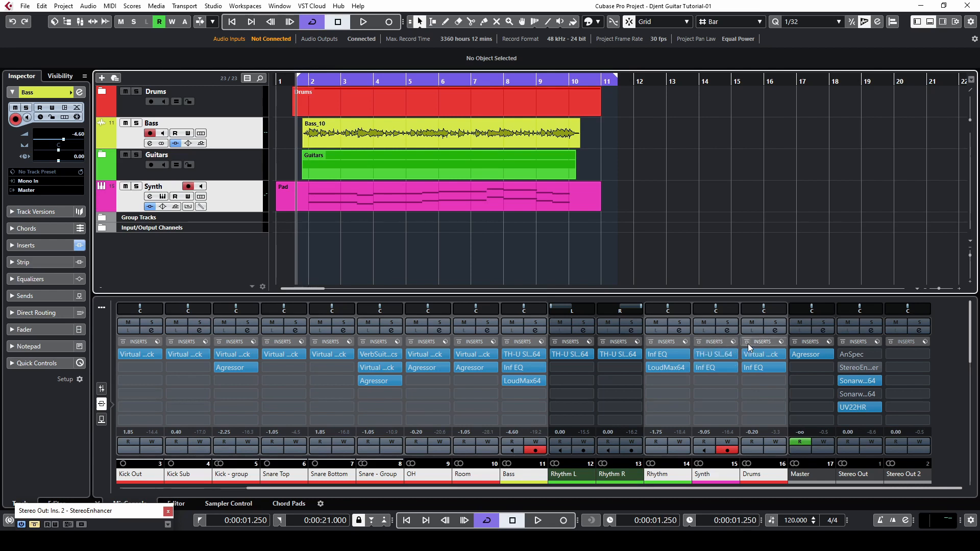
{"action": "left_click", "coordinate": [747, 343]}
{"action": "key", "text": "space"}
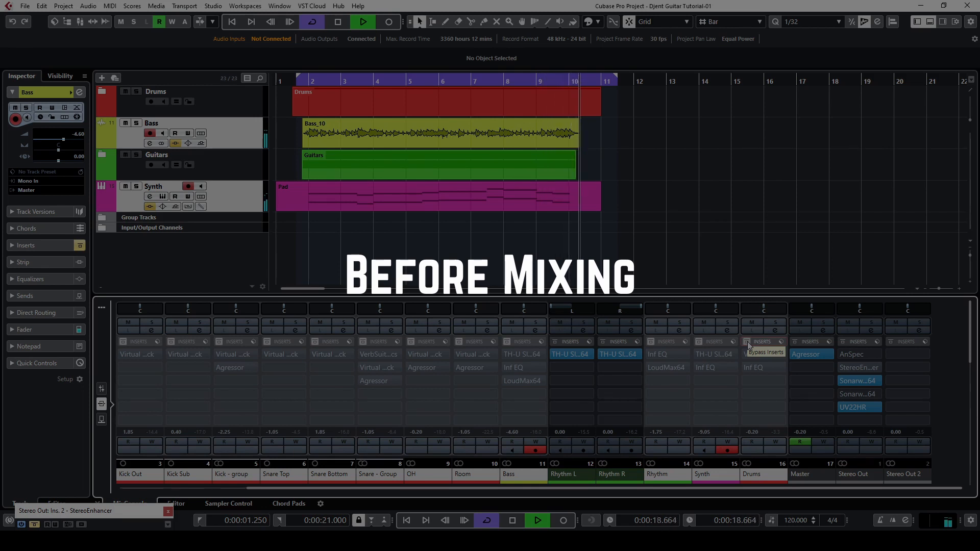
{"action": "key", "text": "space"}
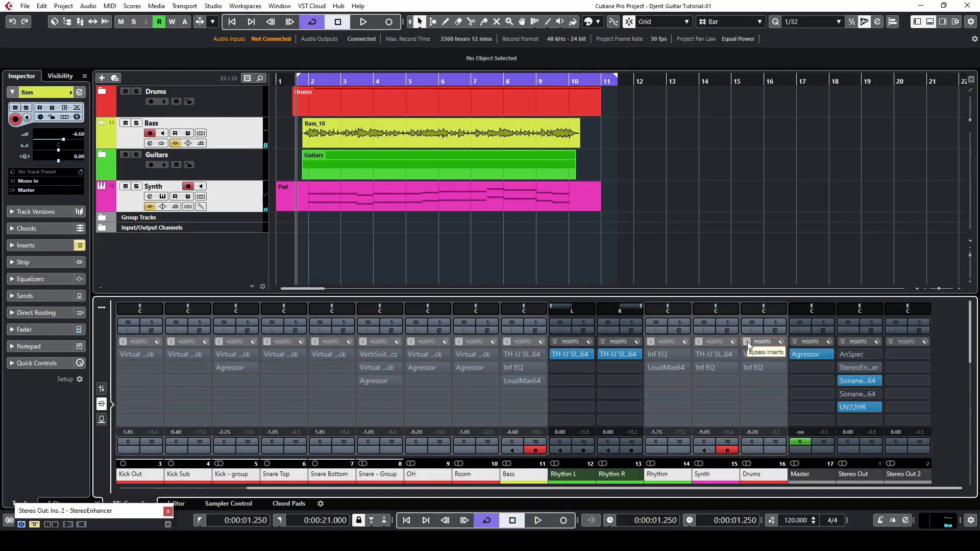
Reactivate the selected channels' inserts, play the processed mix from the loop start with only Drums left selected, and stop playback.
{"action": "left_click", "coordinate": [747, 341]}
{"action": "key", "text": "space"}
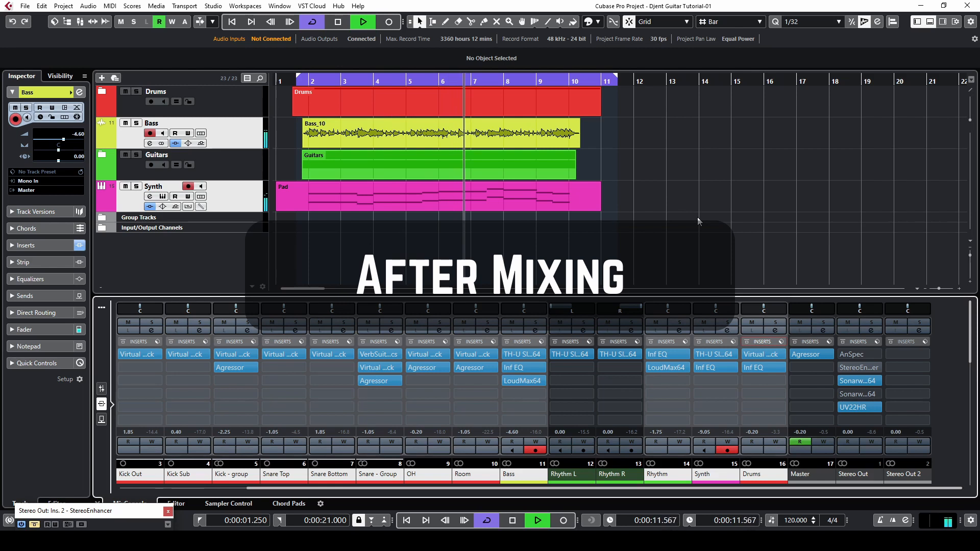
{"action": "left_click", "coordinate": [753, 476]}
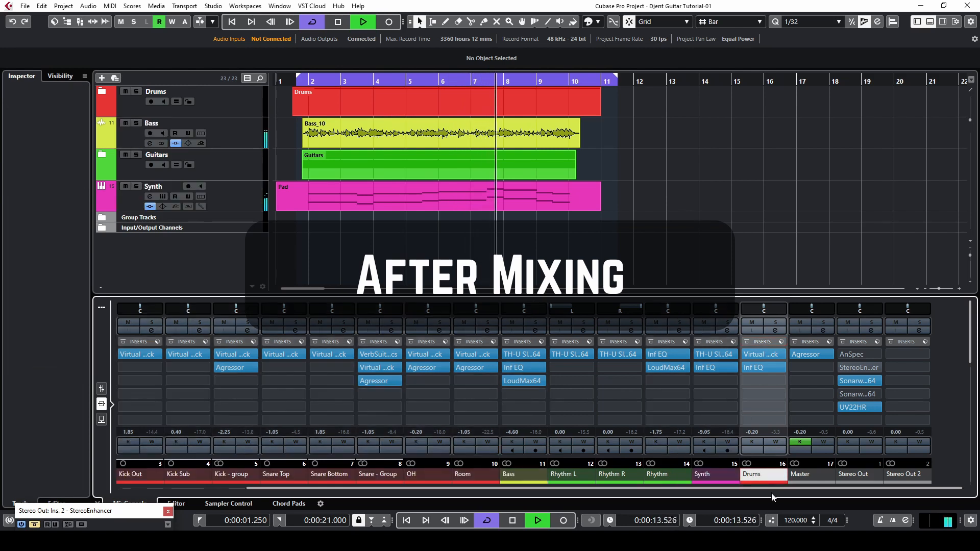
{"action": "left_click", "coordinate": [694, 219]}
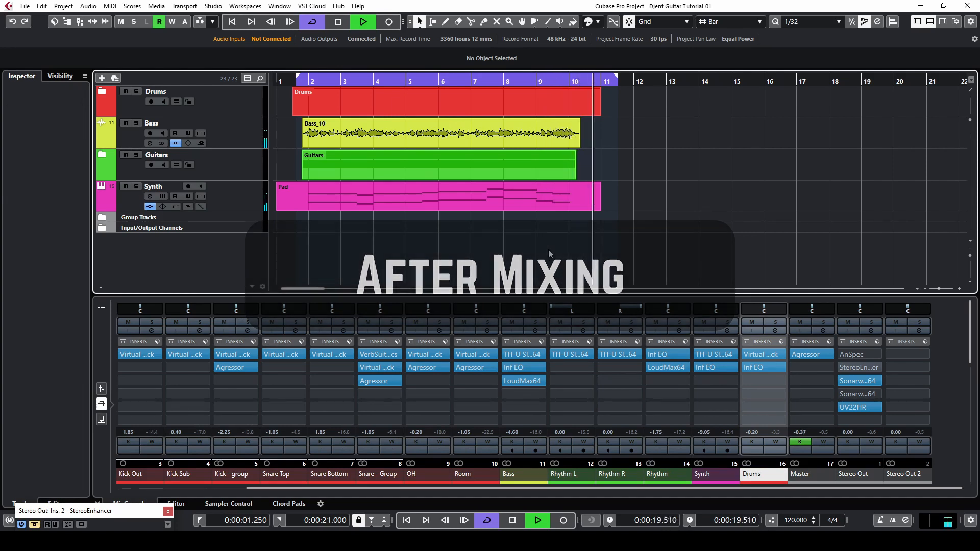
{"action": "key", "text": "space"}
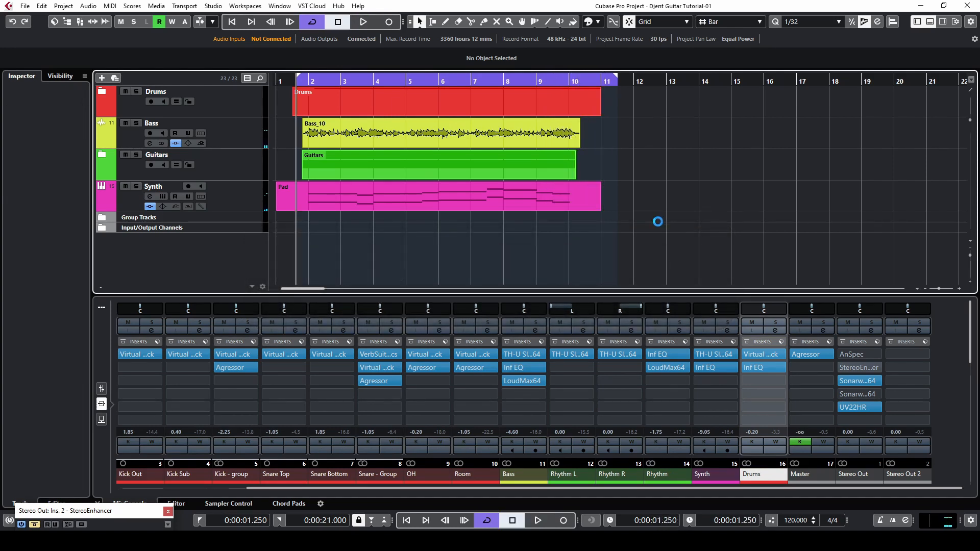